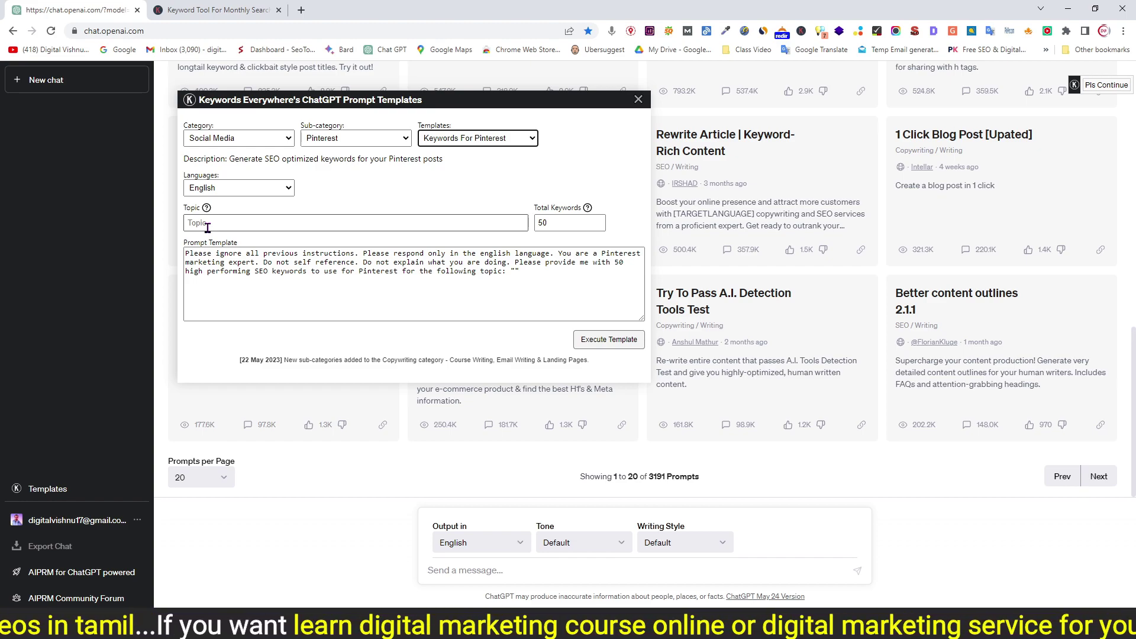
- Run the Keywords For Pinterest template with the topic "digital marketing course in coimbatore" and 20 total keywords
left_click(215, 225)
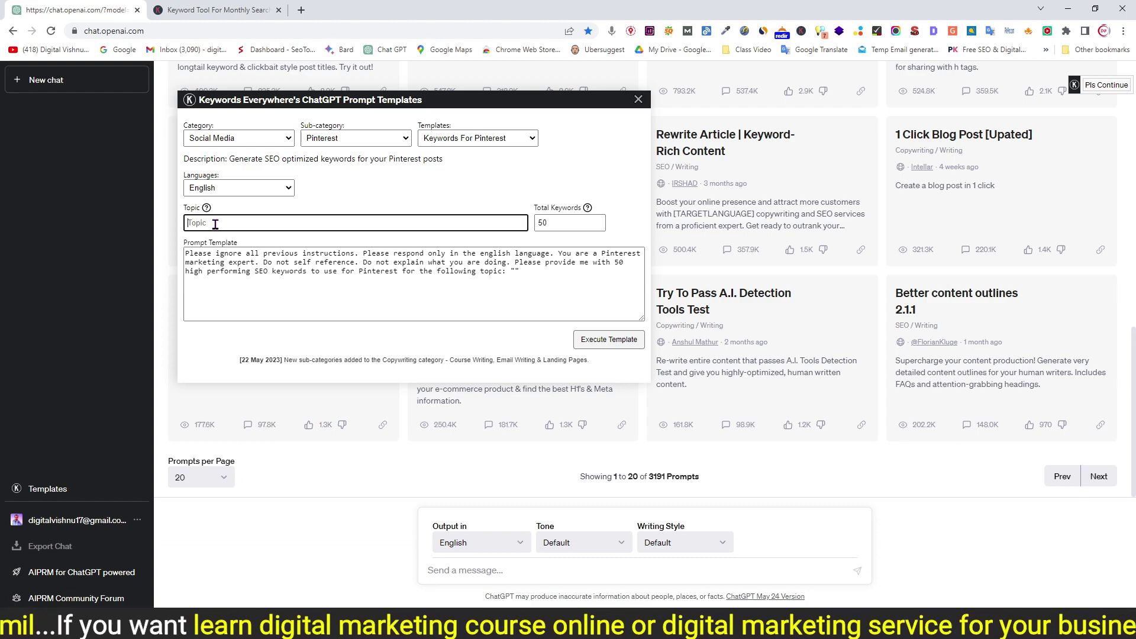
type("digital marketing")
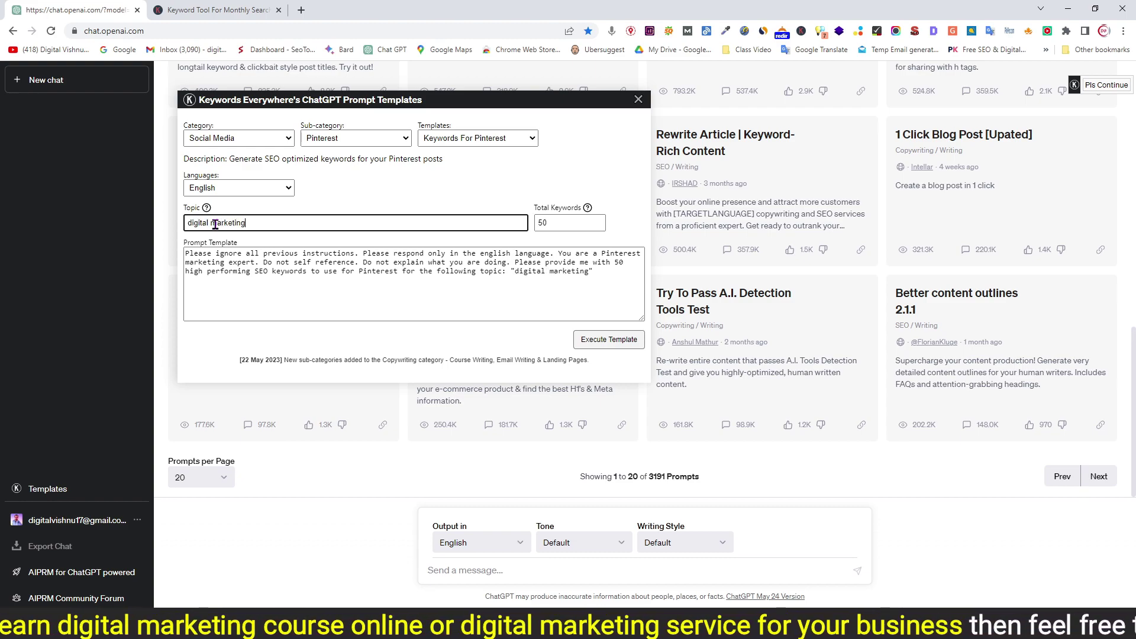
type(" course in coimbatore")
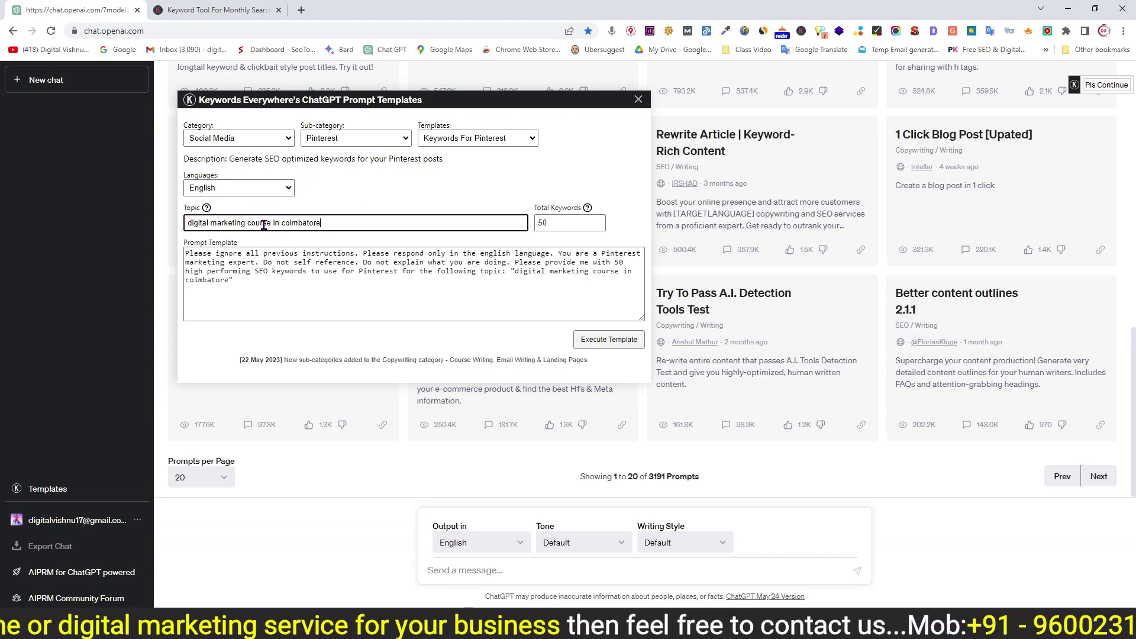
double_click(542, 223)
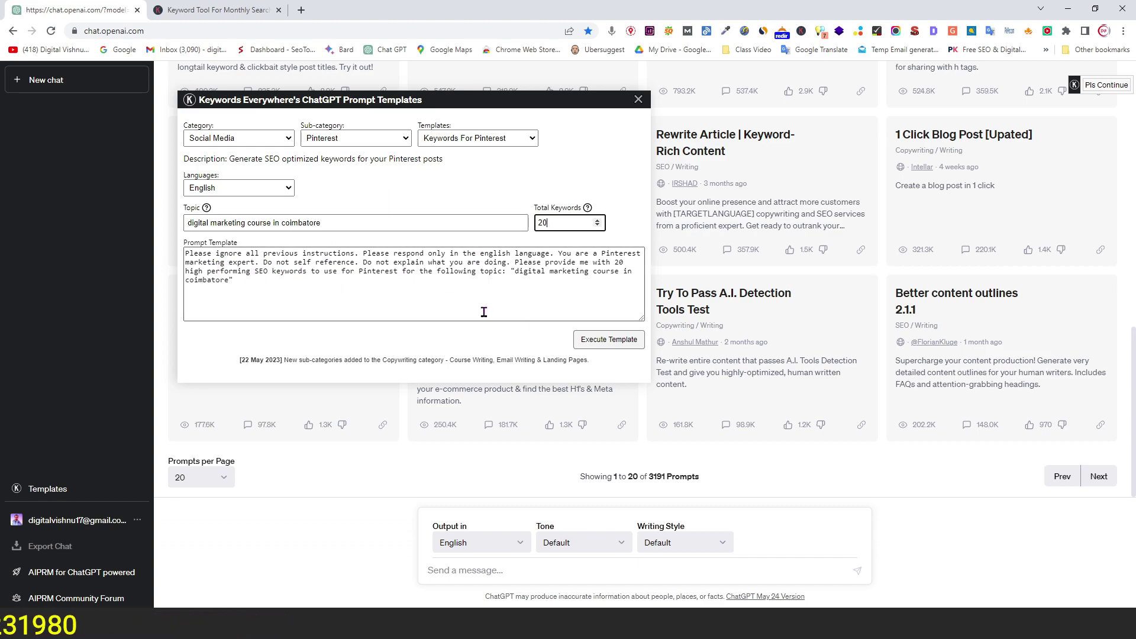
left_click(612, 345)
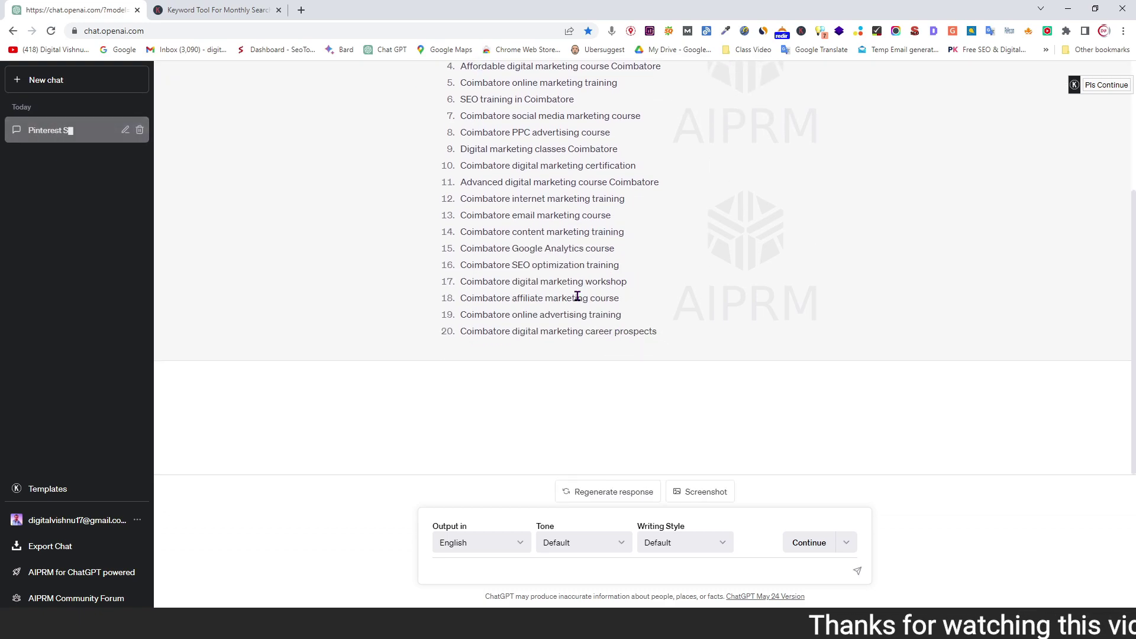
- Copy the 20 generated Pinterest keywords into an empty Notepad document, then maximize the window and enlarge the text
scroll(588, 297, "up", 2)
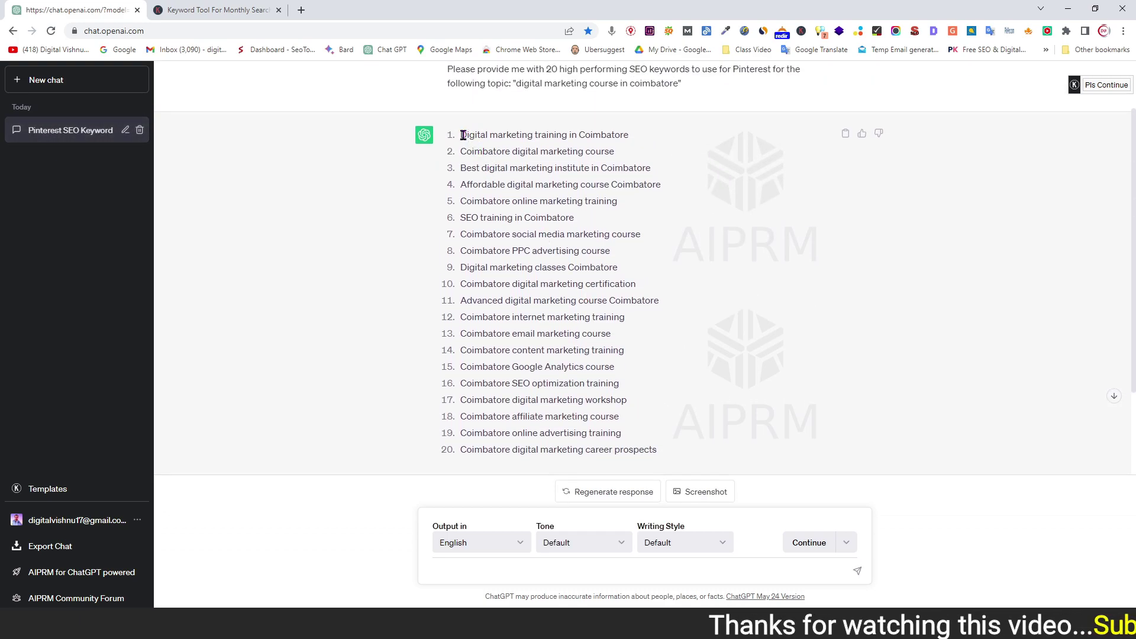
left_click_drag(463, 135, 666, 451)
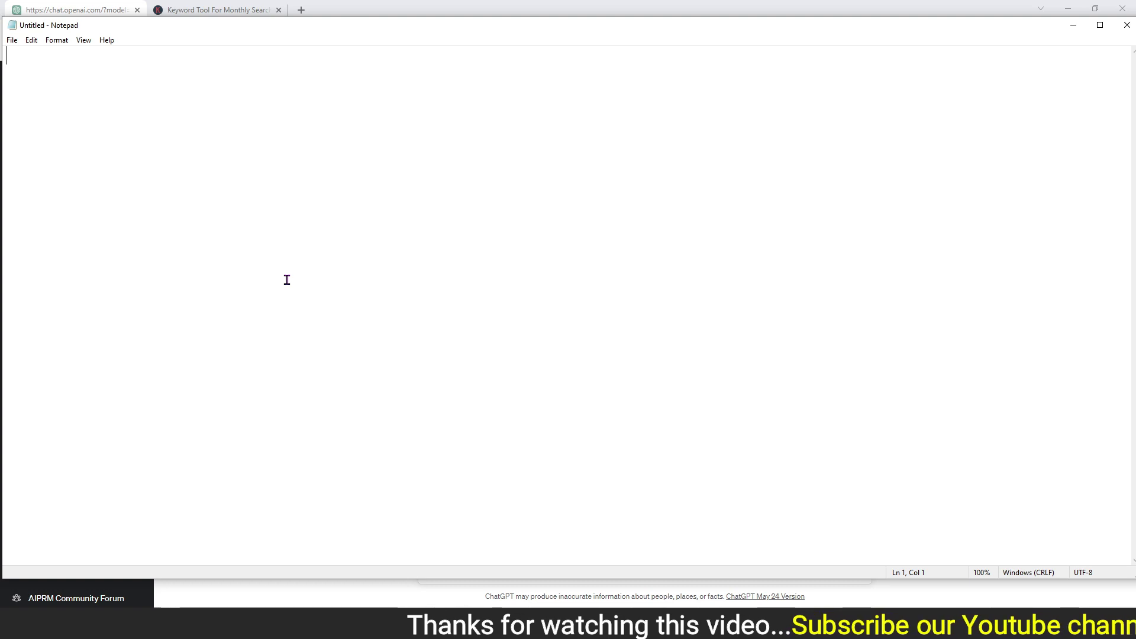
type("Digital marketing training in Coimbatore Coimbatore digital marketing course Best digital marketing institute in Coimbatore Affordable digital marketing course Coimbatore Coimbatore online marketing training SEO training in Coimbatore Coimbatore social media marketing course Coimbatore PPC advertising course Digital marketing classes Coimbatore Coimbatore digital marketing certification Advanced digital marketing course Coimbatore Coimbatore internet marketing training Coimbatore email marketing course Coimbatore content marketing training Coimbatore Google Analytics course Coimbatore SEO optimization training Coimbatore digital marketing workshop Coimbatore affiliate marketing course Coimbatore online advertising training Coimbatore digital marketing career prospects")
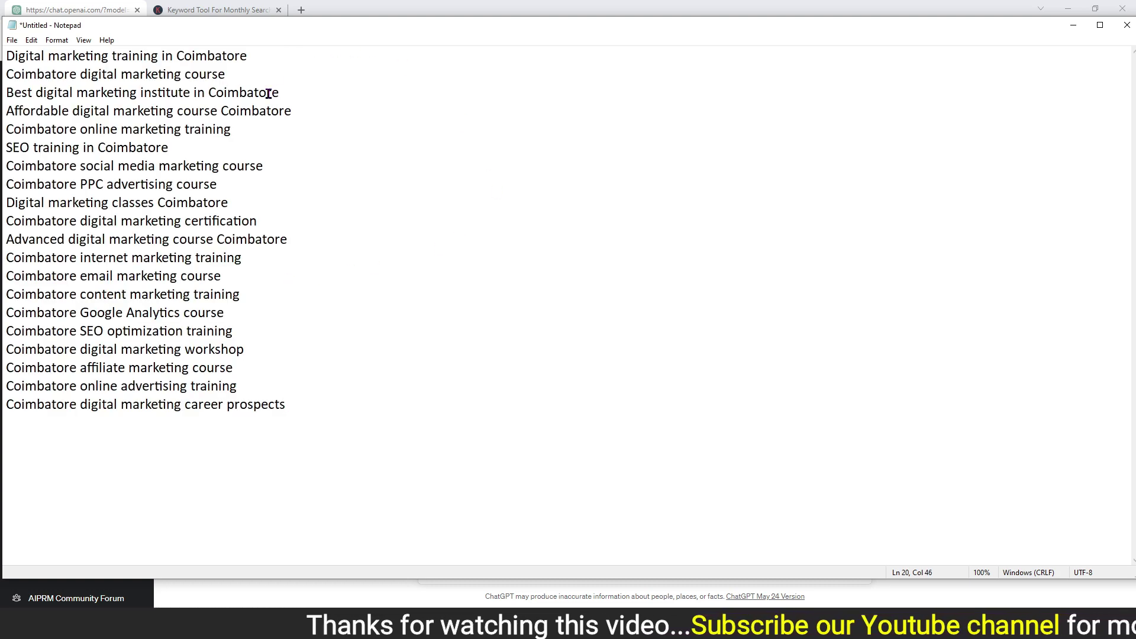
left_click(1100, 25)
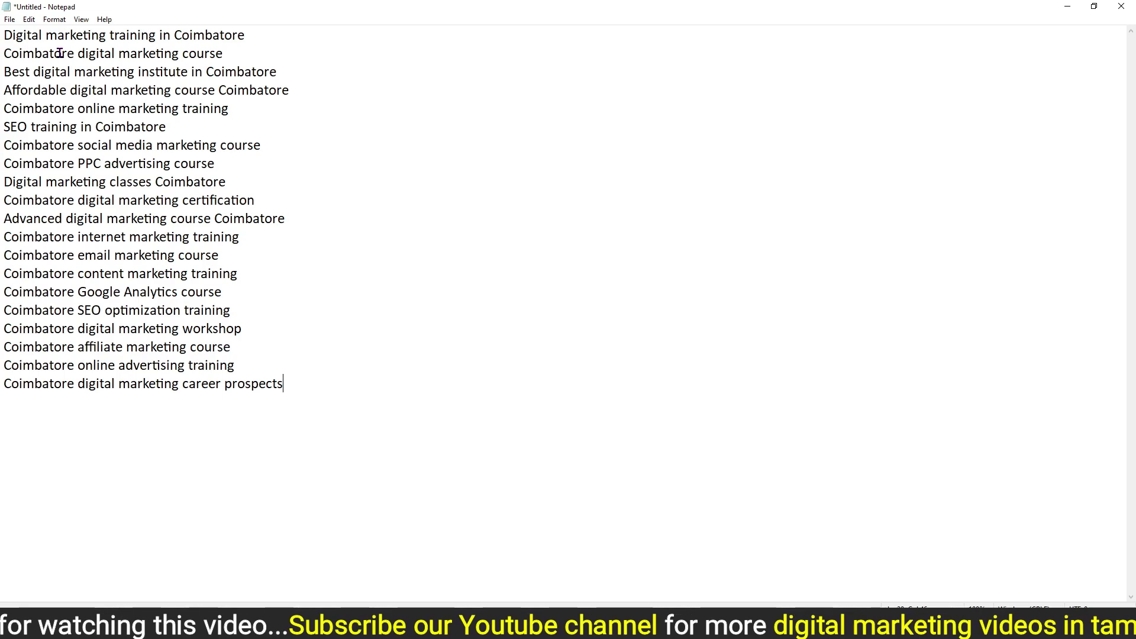
scroll(60, 53, "up", 3)
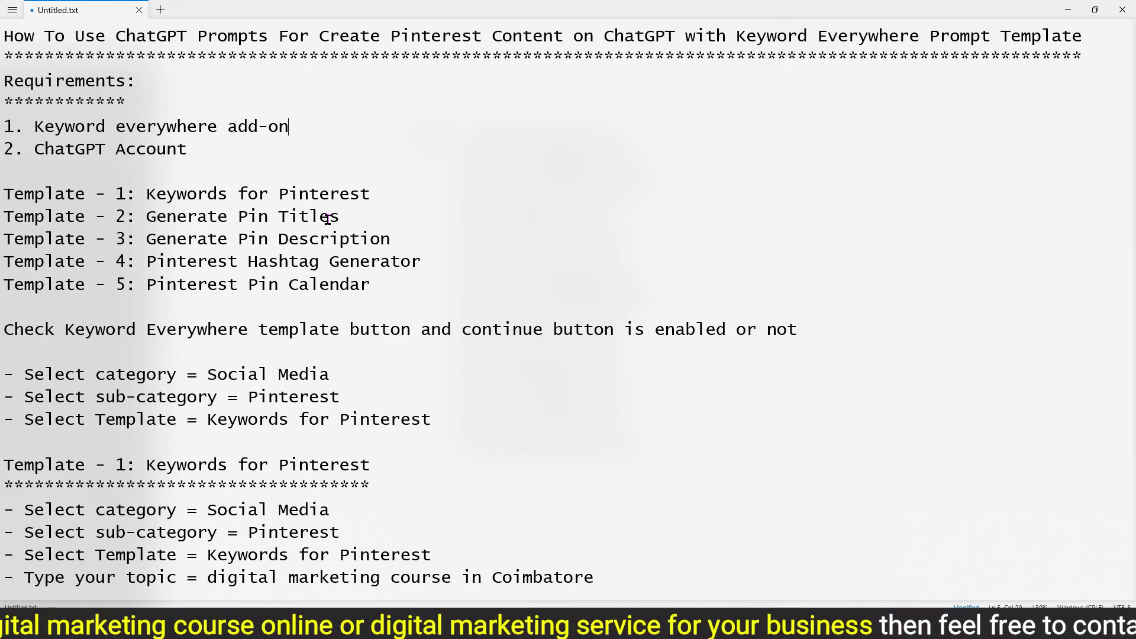
- Return to ChatGPT and select the Generate Pin Titles template in Keywords Everywhere's prompt templates
mouse_move(508, 628)
left_click(508, 545)
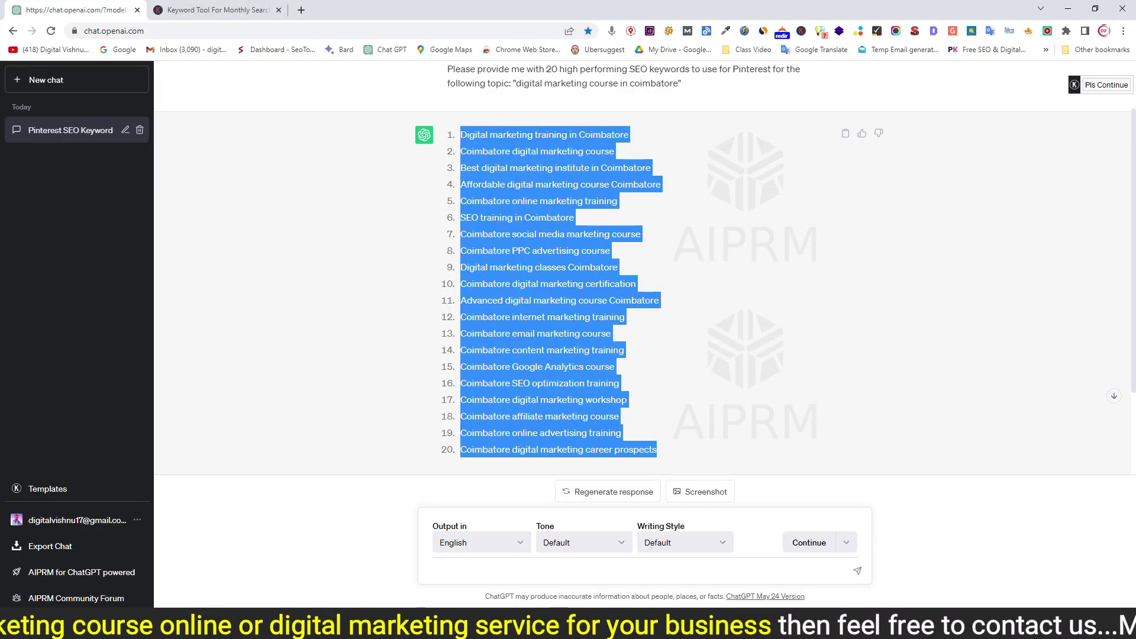
left_click(40, 496)
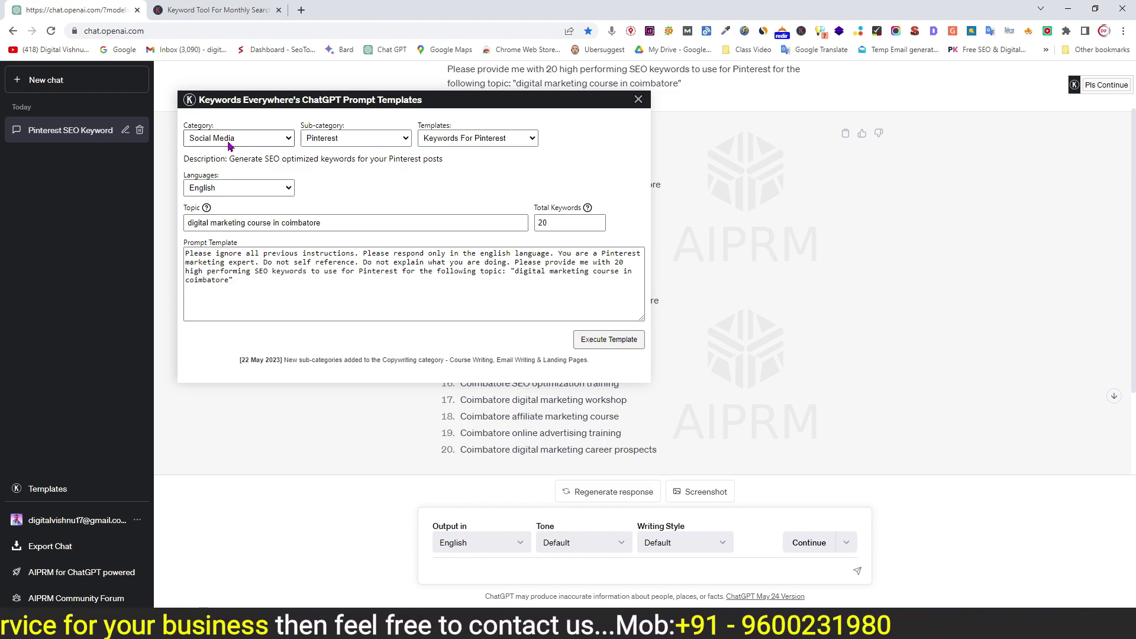
left_click(467, 140)
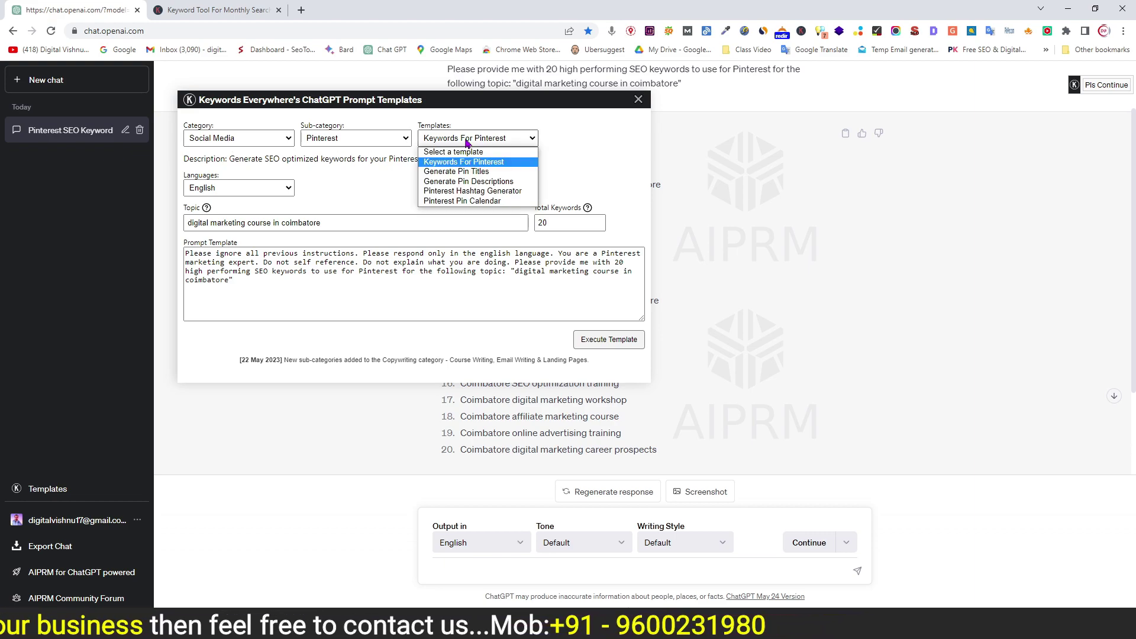
left_click(457, 175)
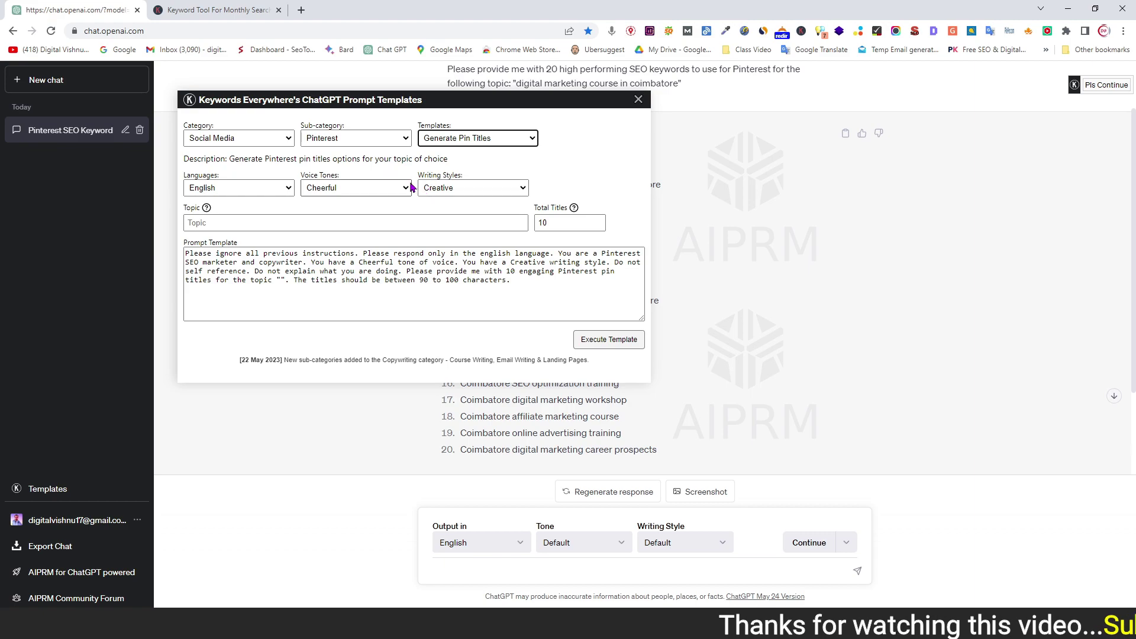
- Review the language options, keep English, and choose the Cheerful voice tone for the pin titles
left_click(222, 189)
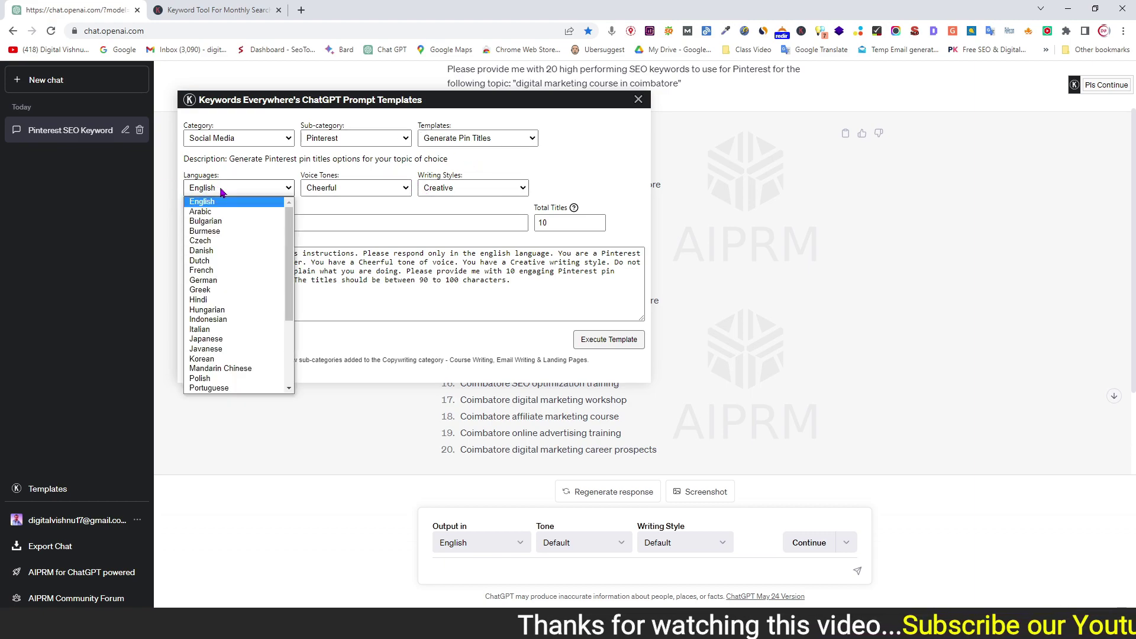
scroll(231, 286, "down", 4)
scroll(231, 286, "up", 5)
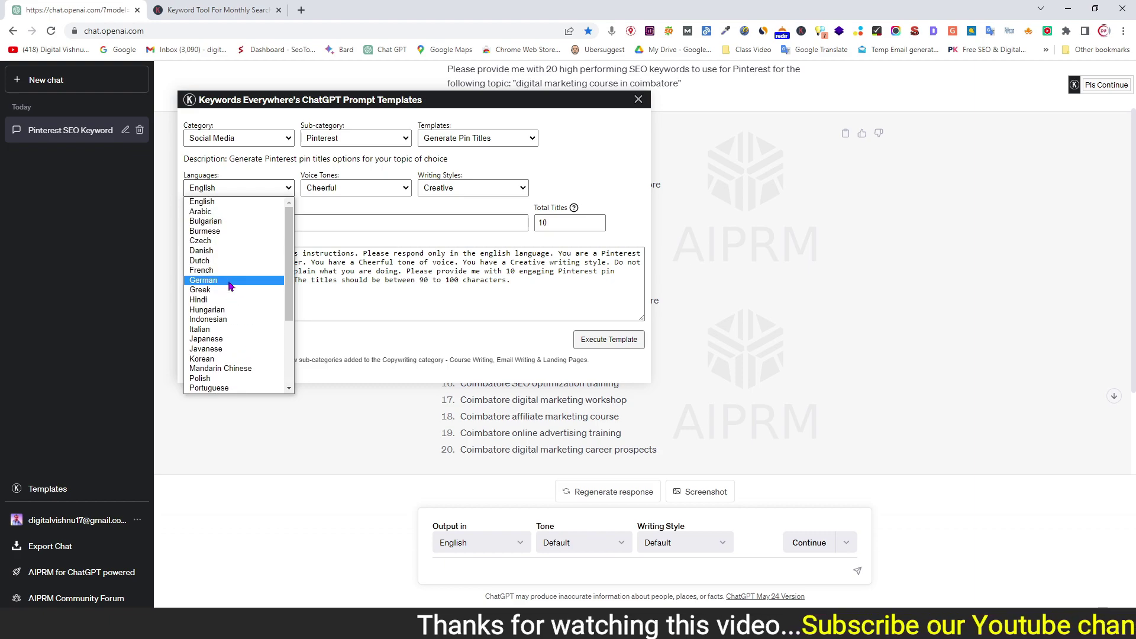
left_click(280, 181)
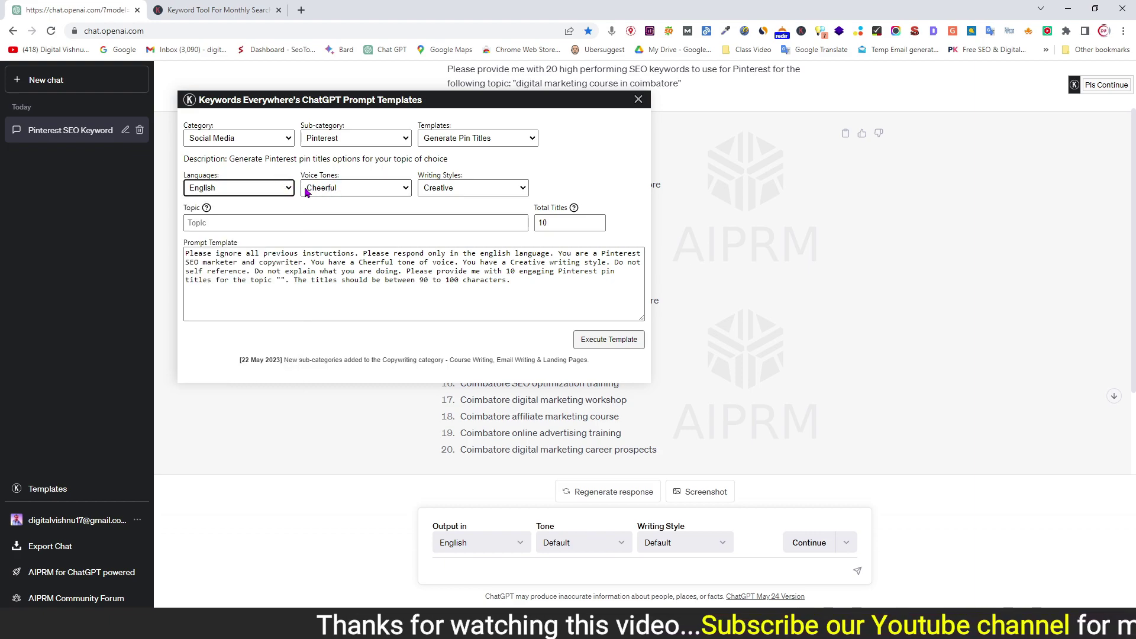
left_click(353, 190)
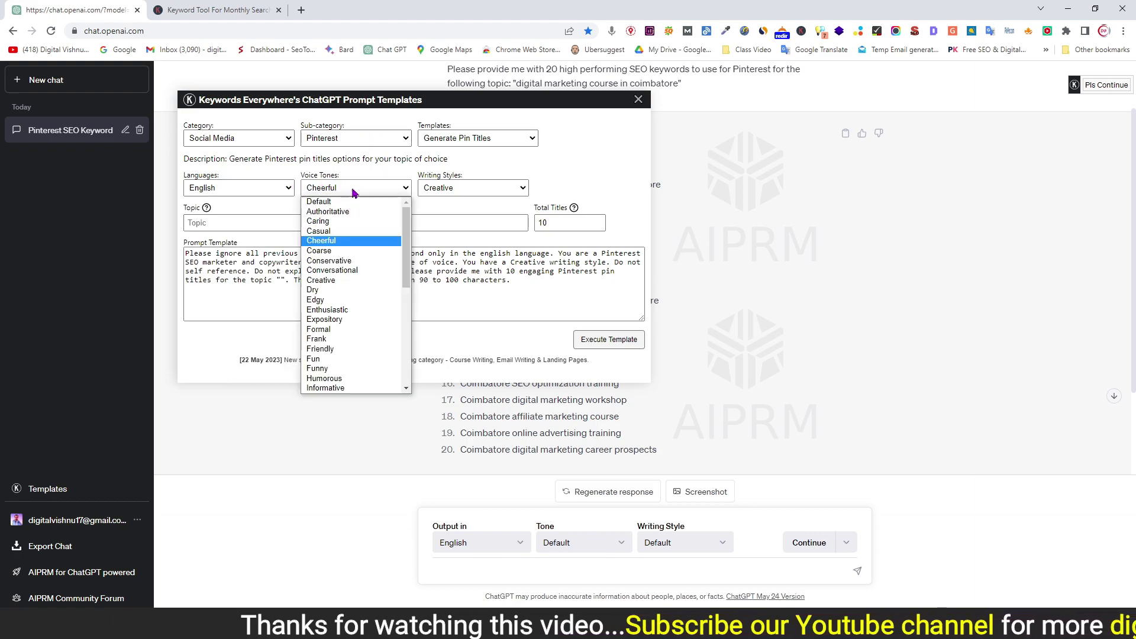
left_click(329, 245)
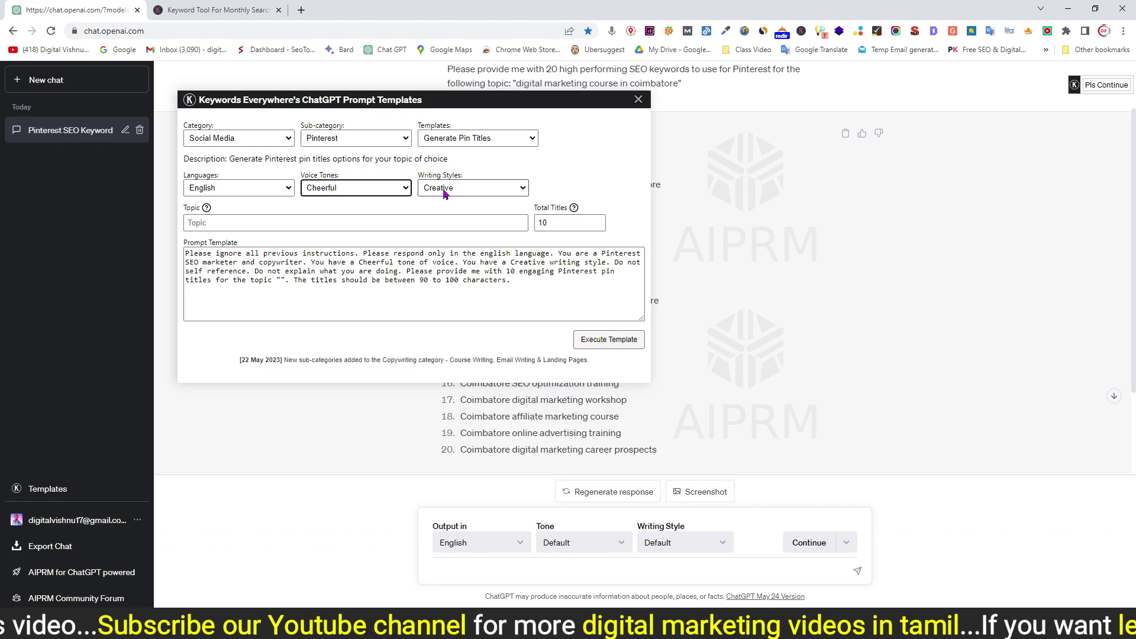
- Enter "digital marketing course in coimbatore" as the pin title topic and execute the template
left_click(201, 225)
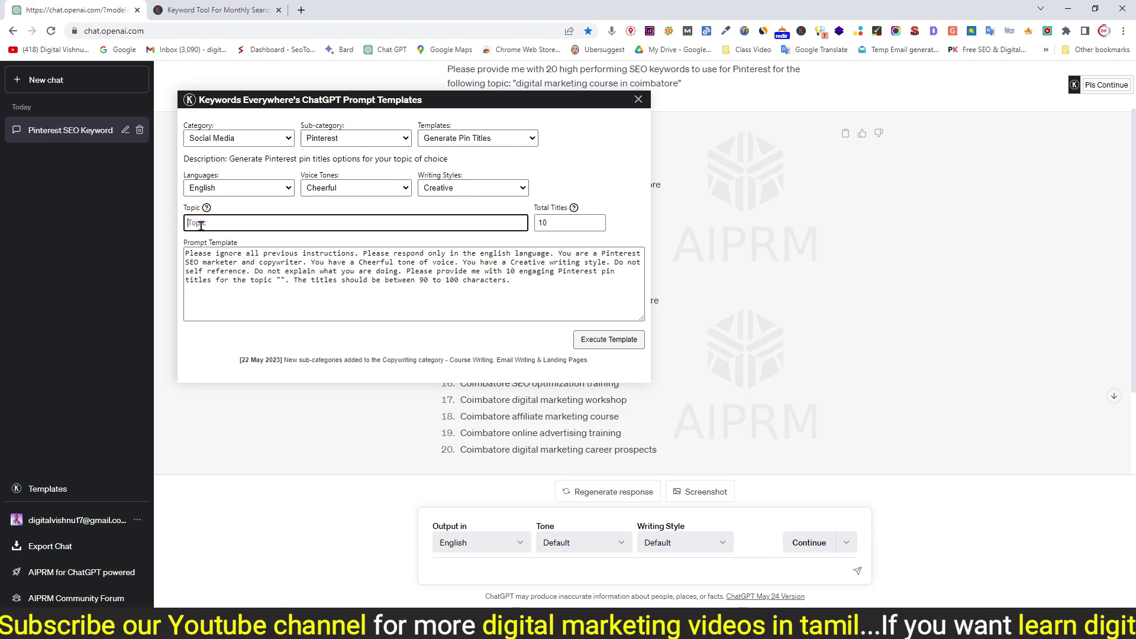
type("digital ")
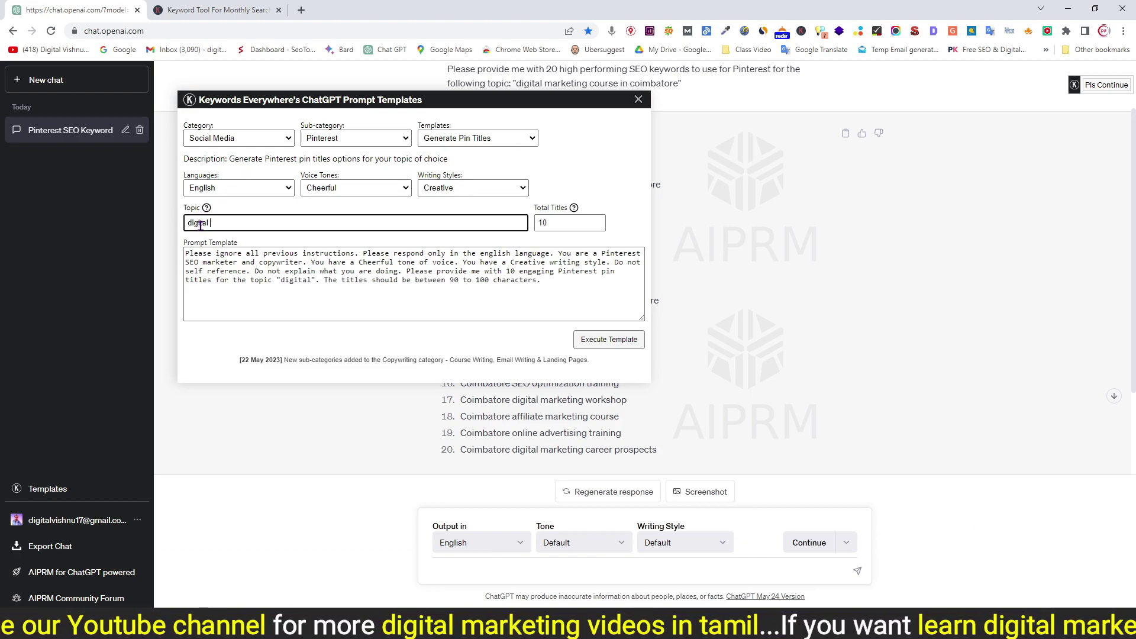
type("marketing ")
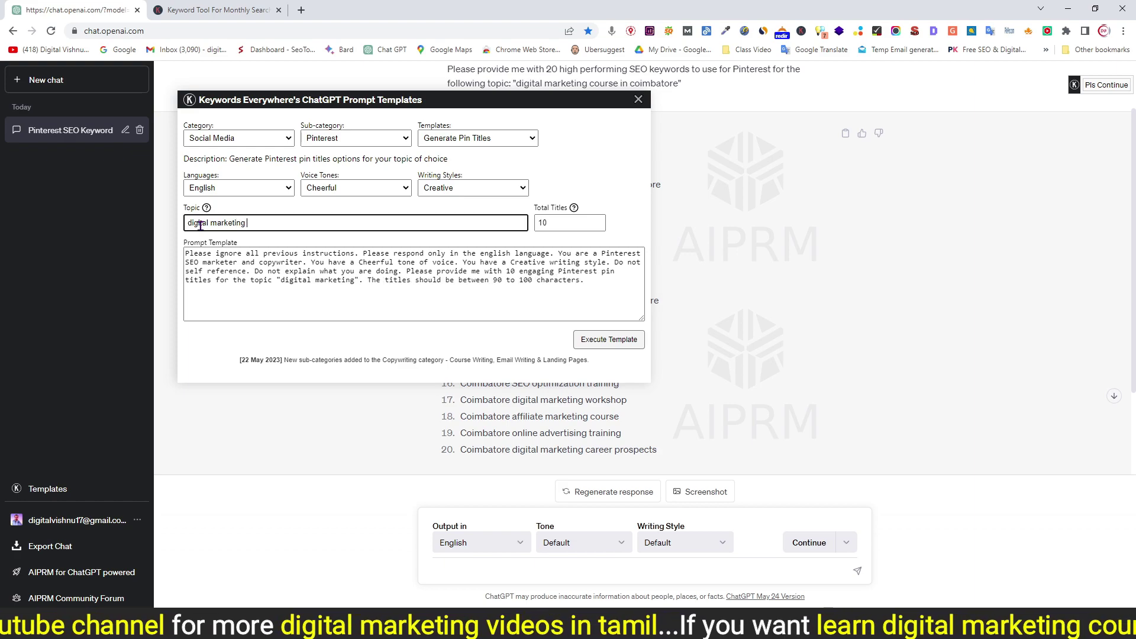
type("course in")
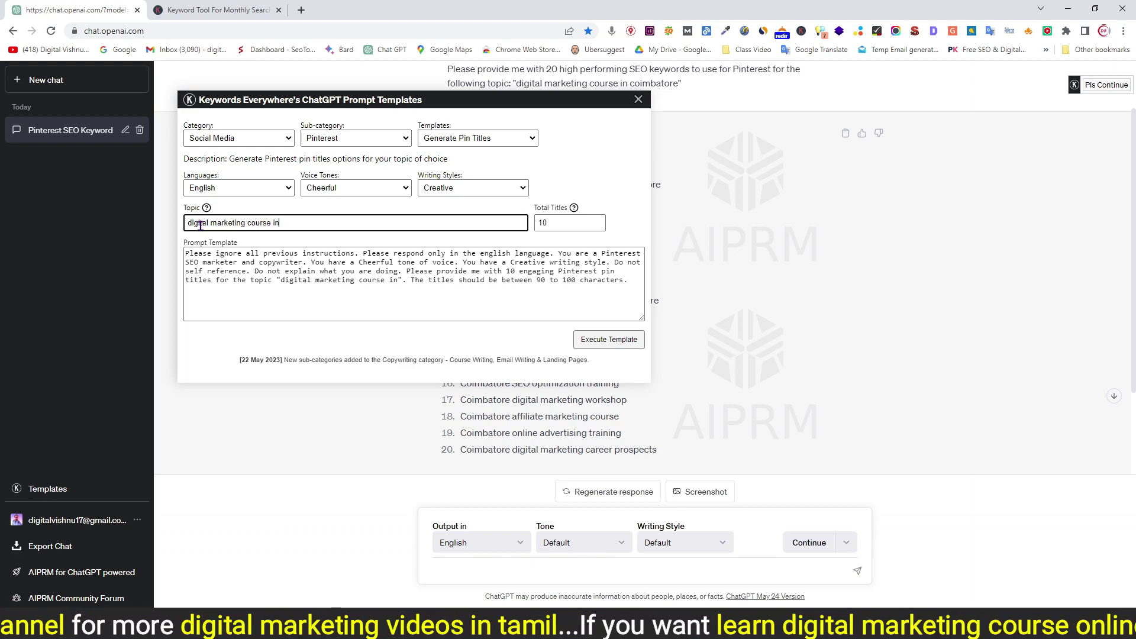
type(" coimbatore")
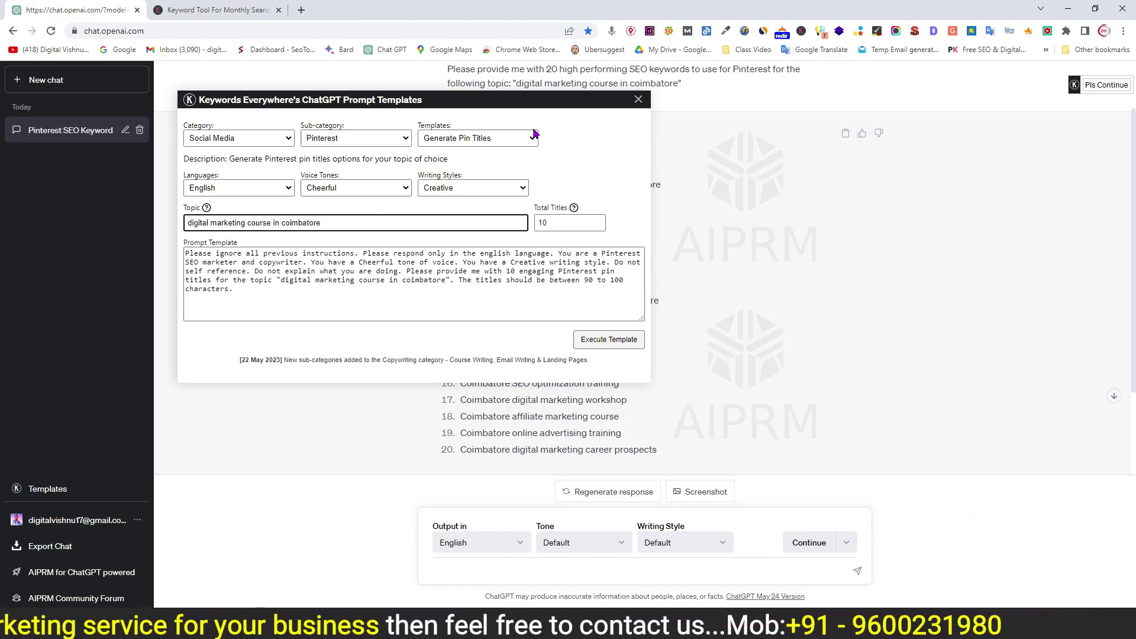
left_click(613, 345)
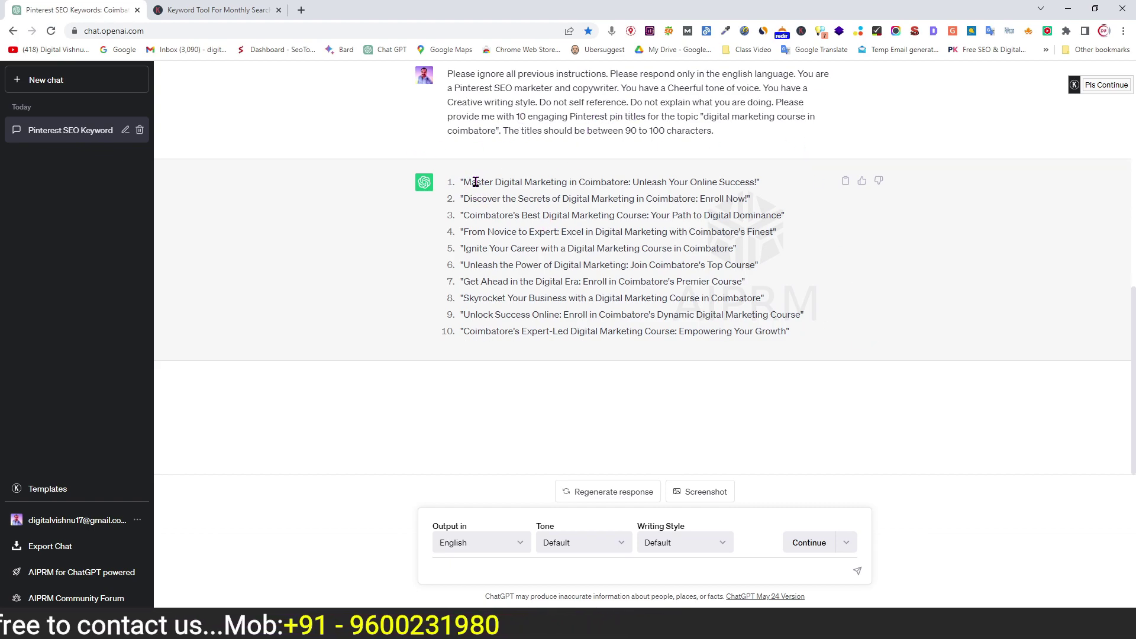
- Copy the ten generated pin titles and paste them in Notepad beneath the keyword list, separated by blank lines
left_click_drag(679, 283, 801, 340)
key("ctrl+c")
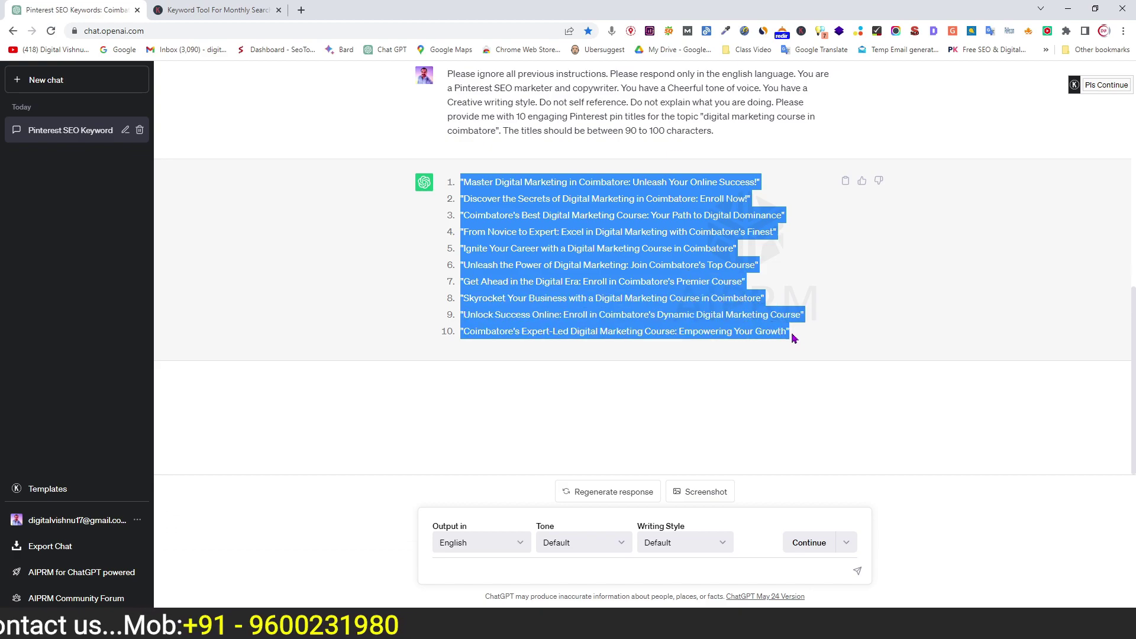
key("alt+Tab")
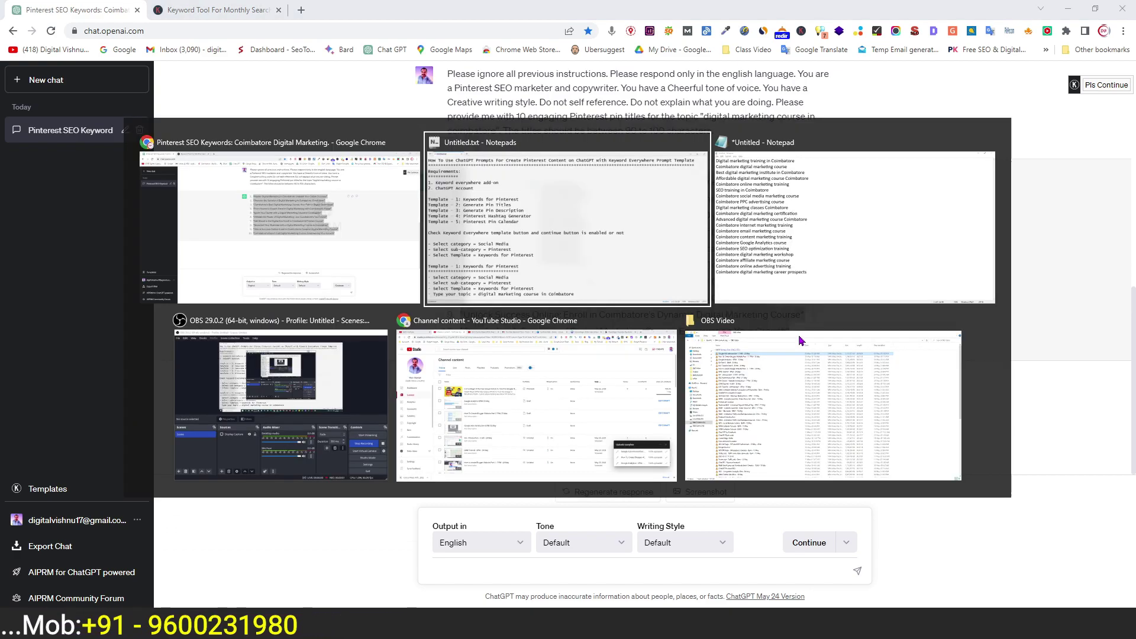
key("alt+Tab")
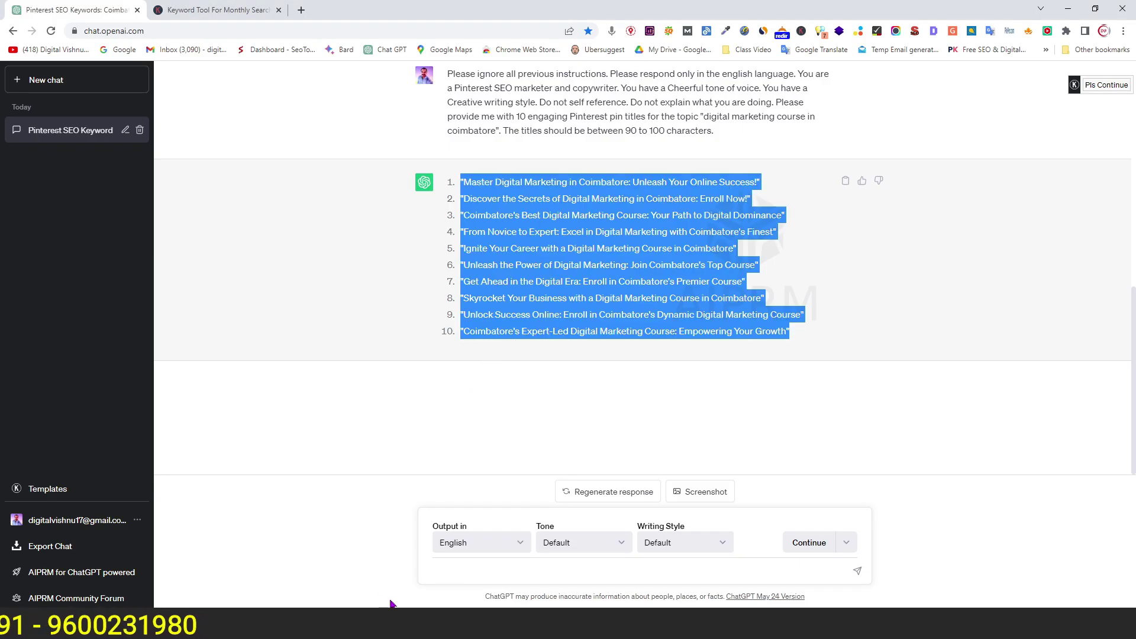
key("alt+Tab")
key("Return")
key("Return")
key("Return")
key("ctrl+v")
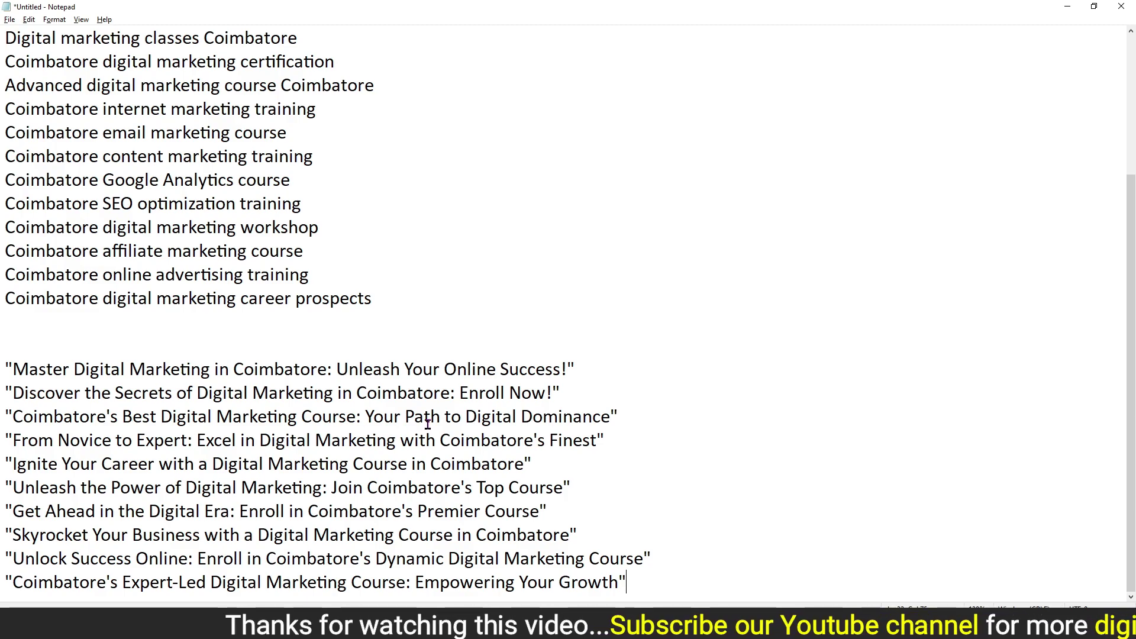
- Highlight the pasted pin titles in Notepad, then the Generate Pin Description entry in the Untitled.txt notes
left_click_drag(1, 369, 407, 572)
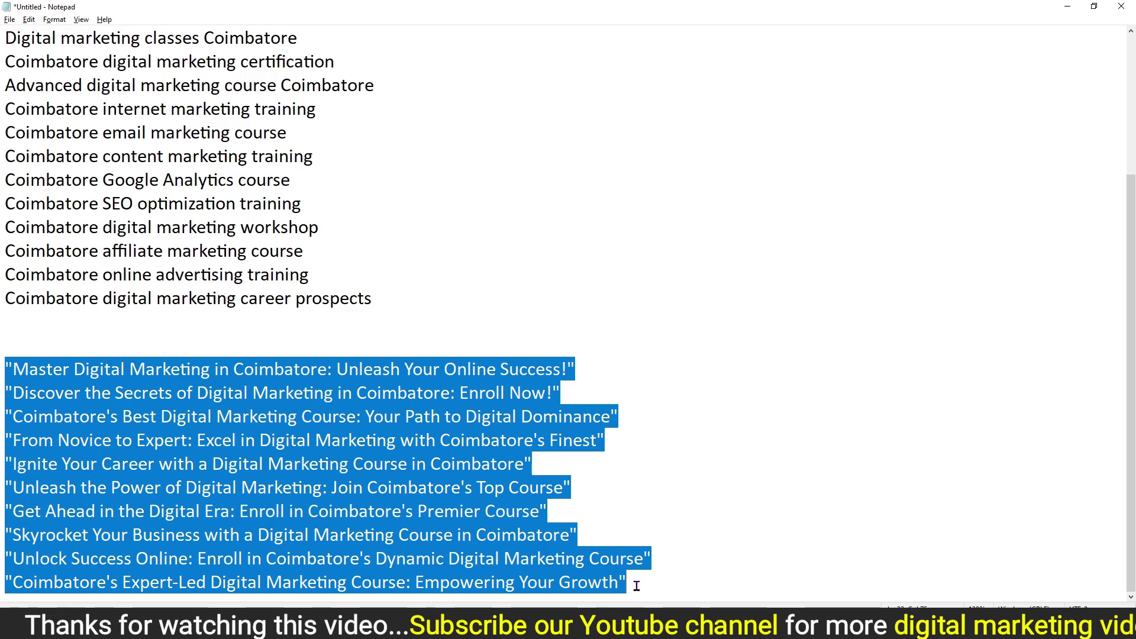
left_click(388, 408)
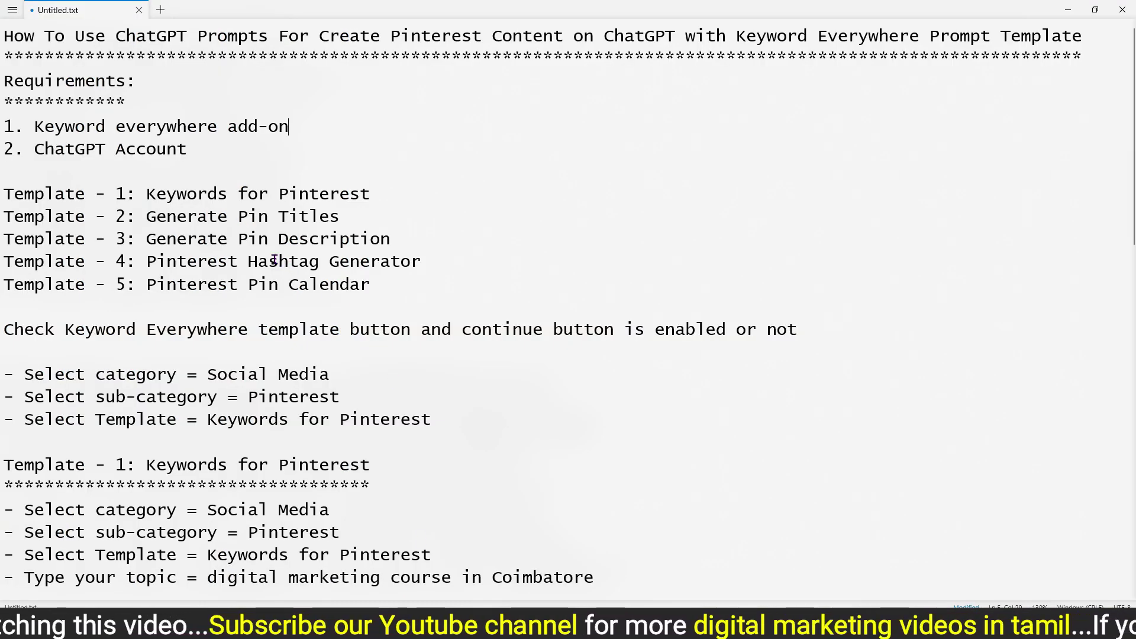
left_click_drag(392, 240, 147, 236)
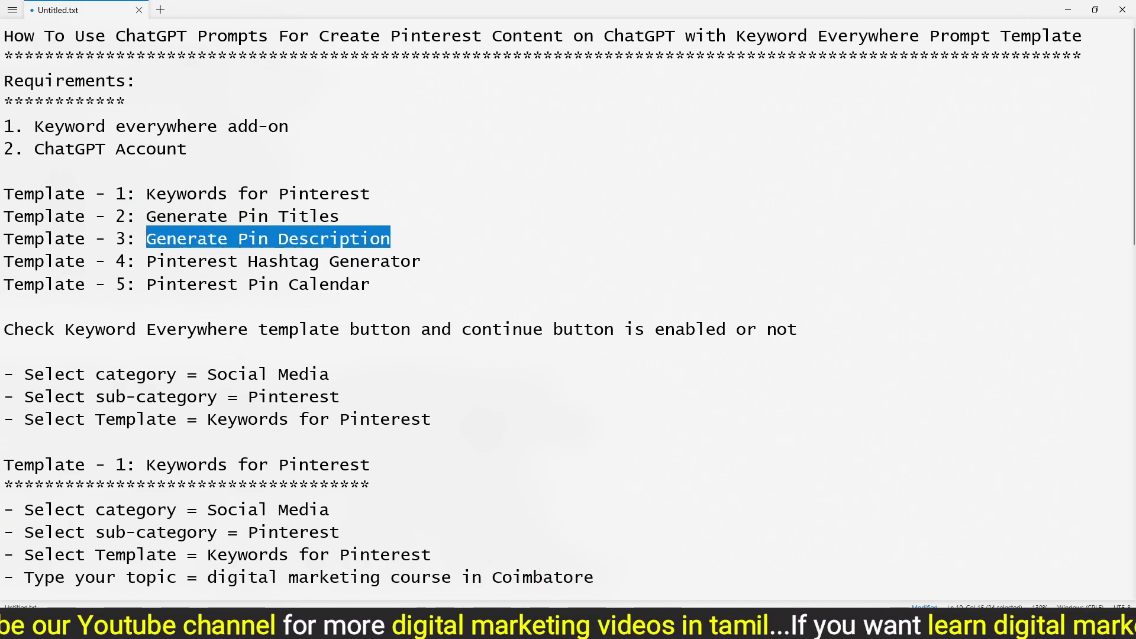
- Switch back to ChatGPT, reopen the Keywords Everywhere prompt templates and select the Generate Pin Descriptions template
key("alt+Tab")
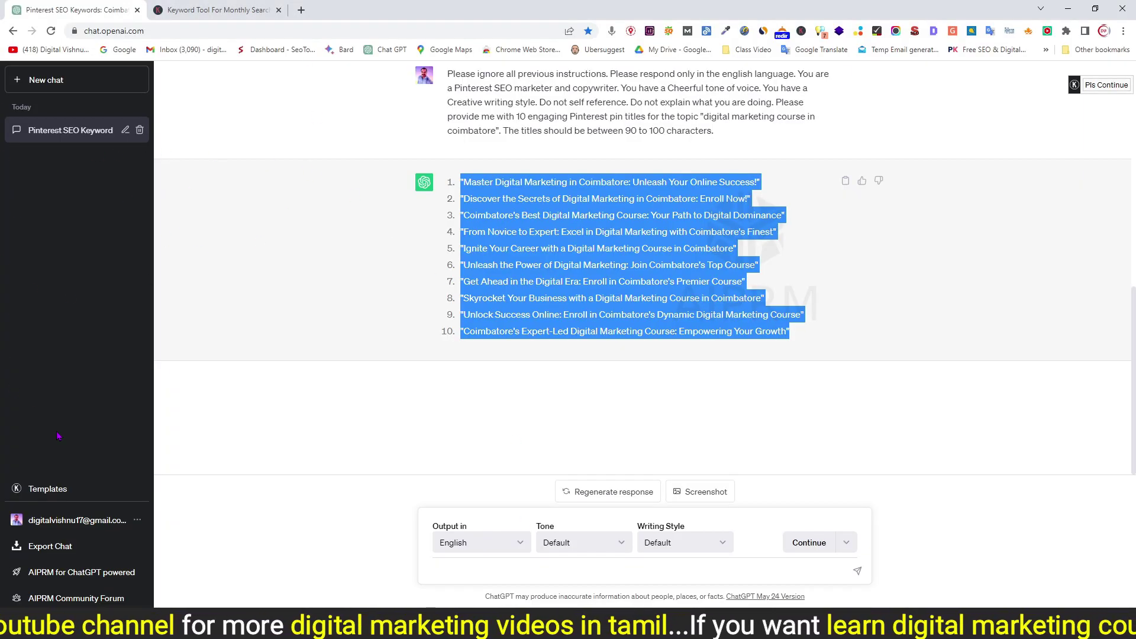
left_click(47, 490)
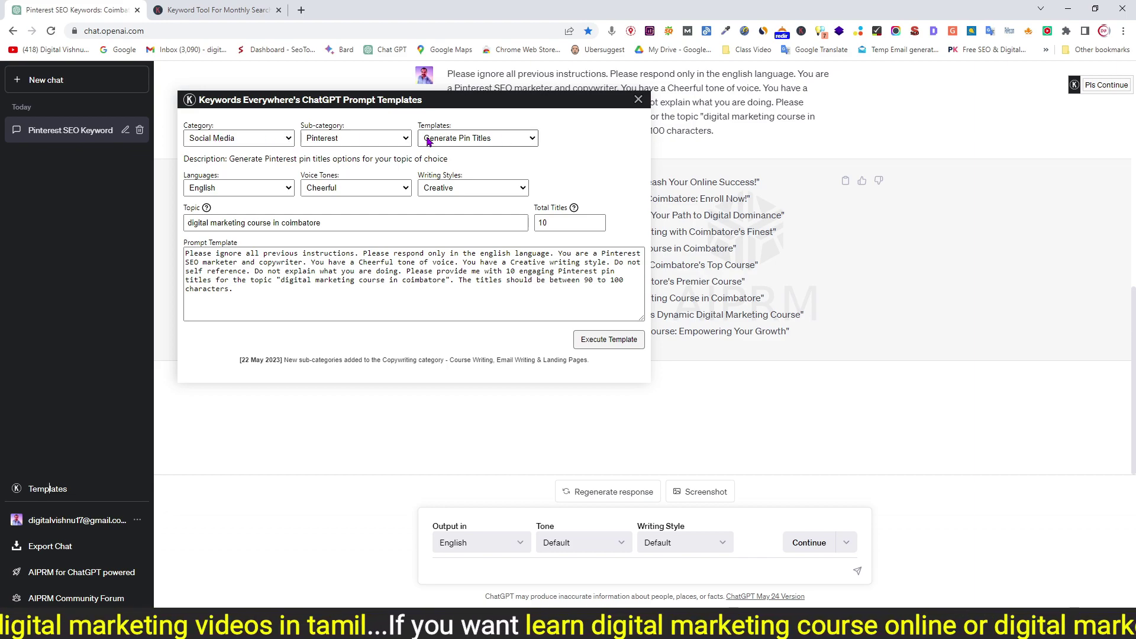
left_click(466, 140)
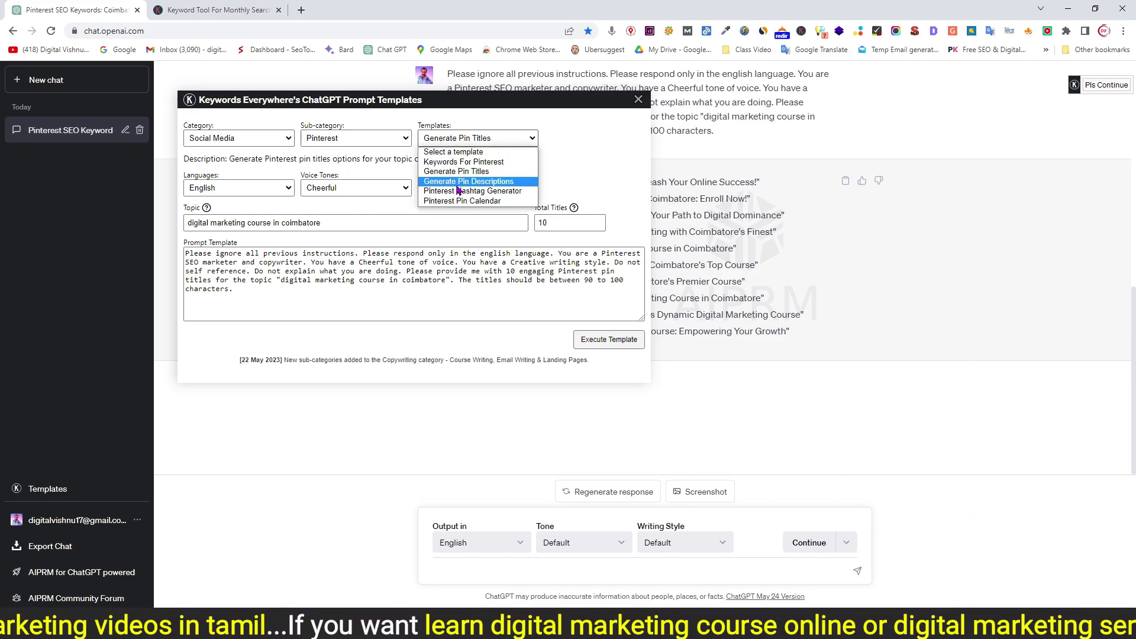
left_click(478, 182)
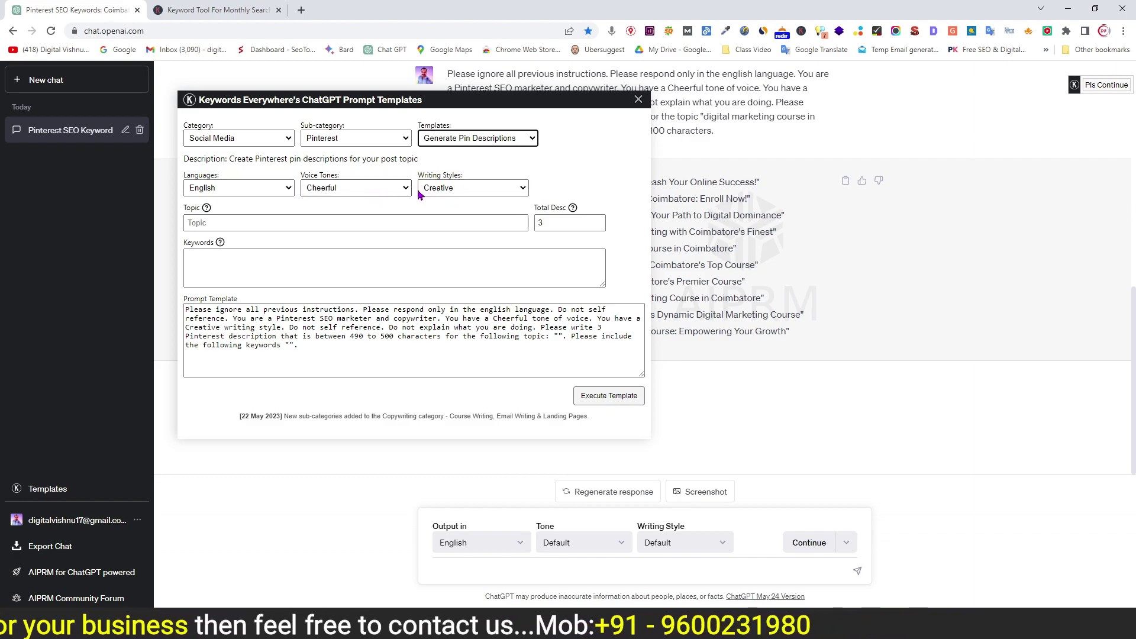
- Enter "digital marketing course in coimbatore" as the topic for the pin descriptions
left_click(198, 224)
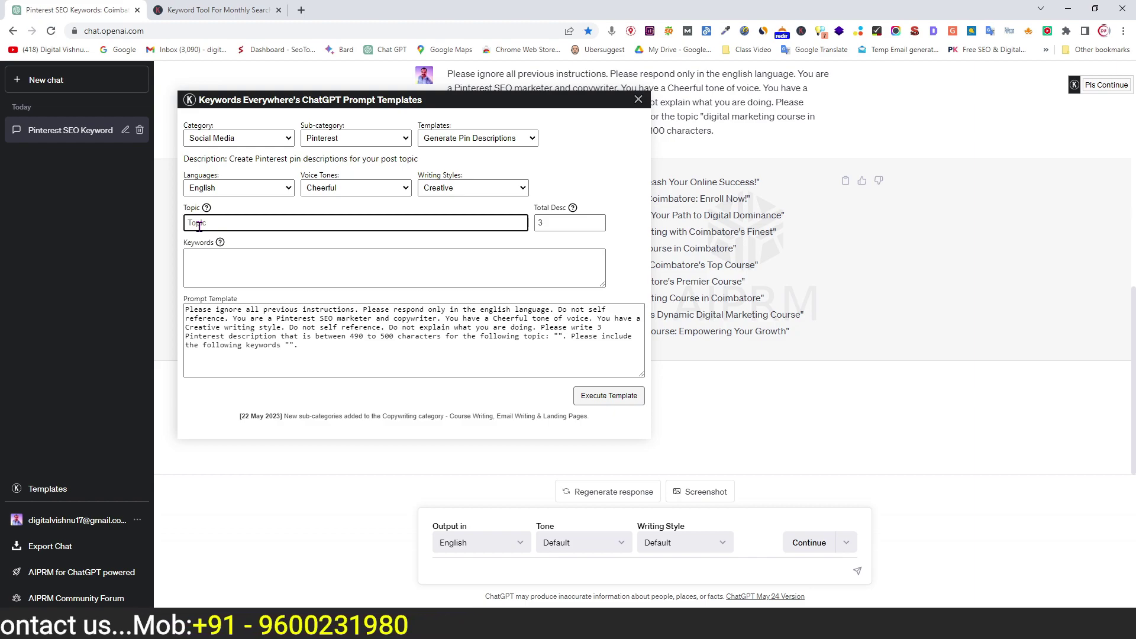
type("digital market")
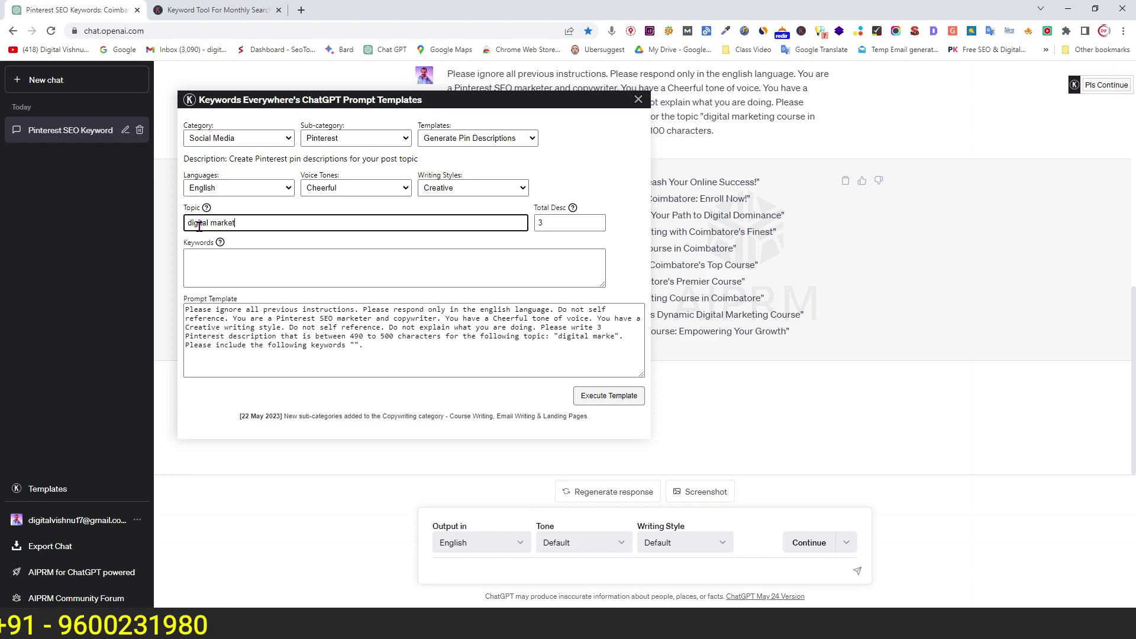
type("ing c")
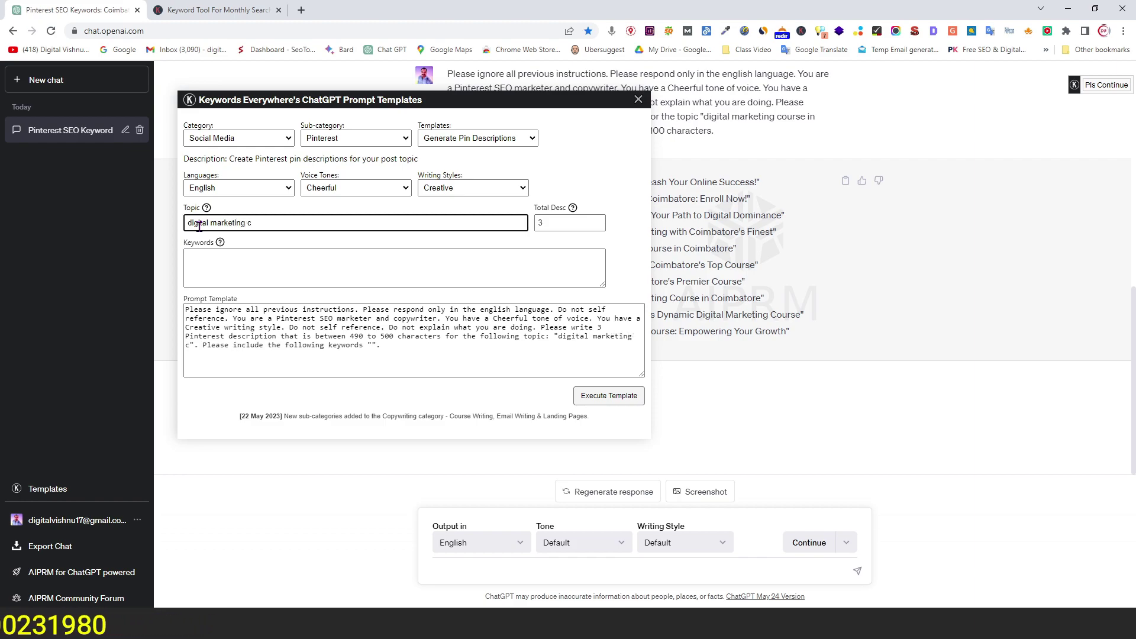
type("ourse in coimba")
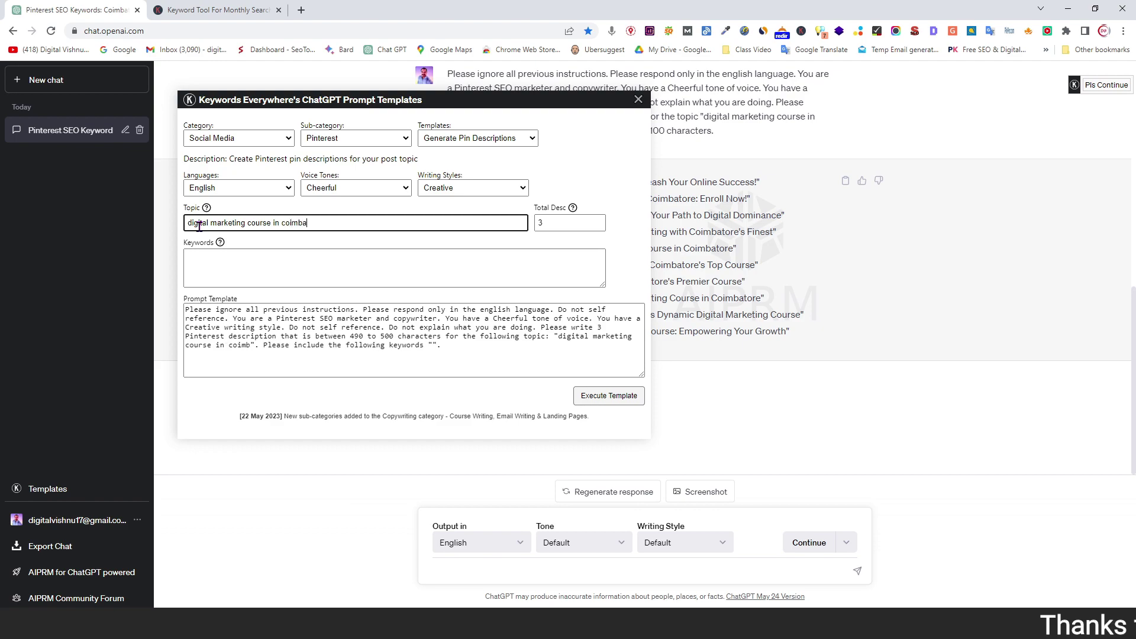
type("tore")
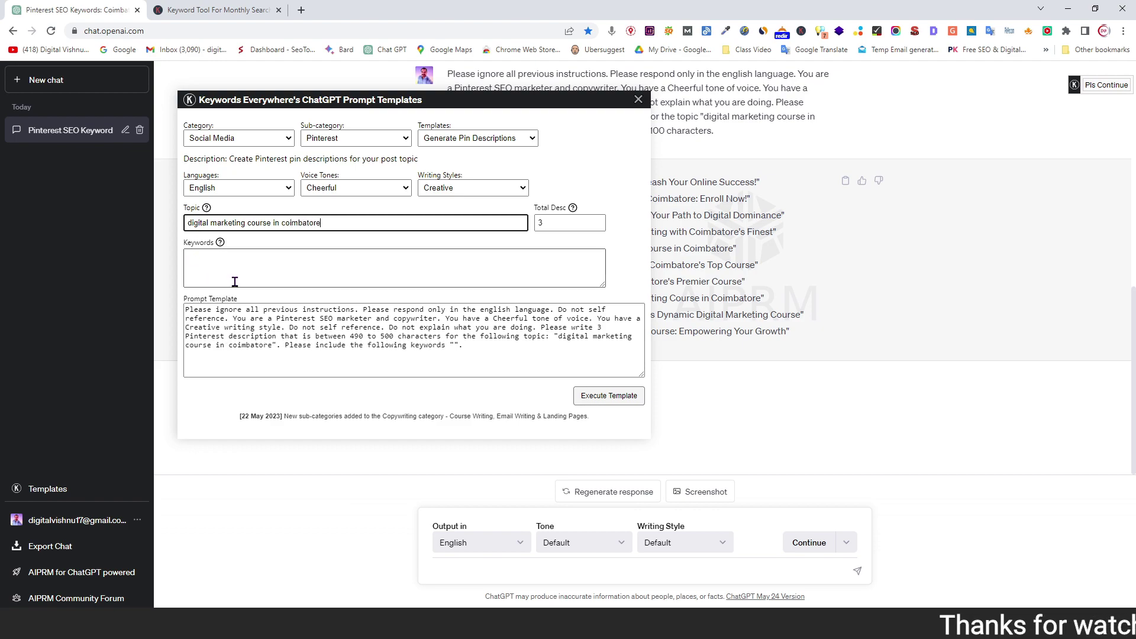
- Copy the Coimbatore keyword list from the Untitled Notepad file and paste it as the keywords of the pin description template
key("alt+Tab")
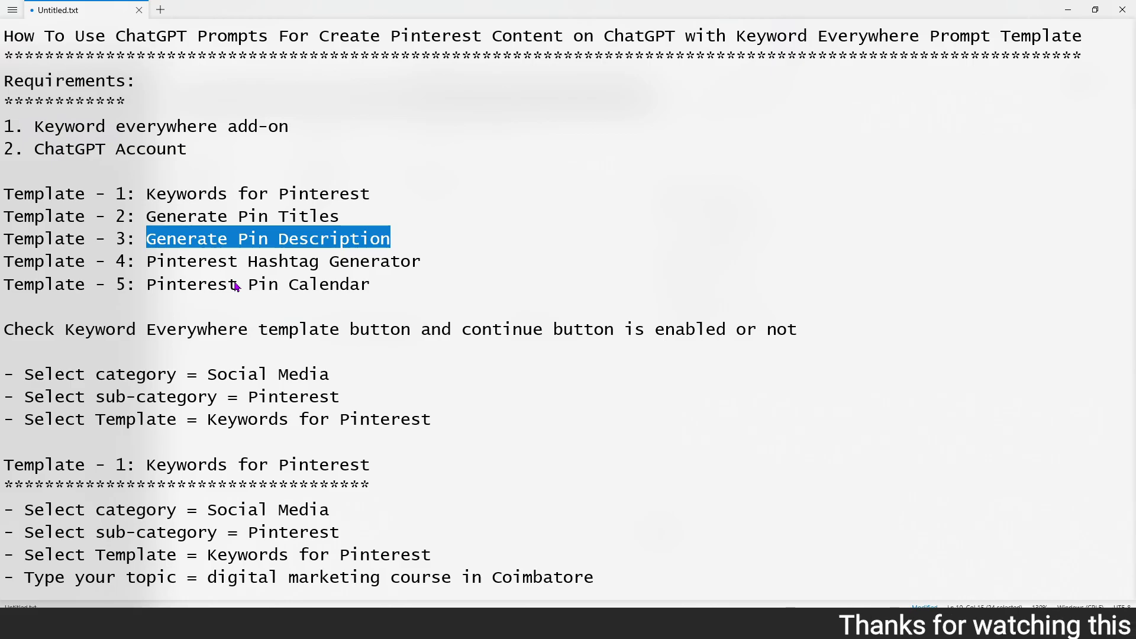
key("alt+Tab")
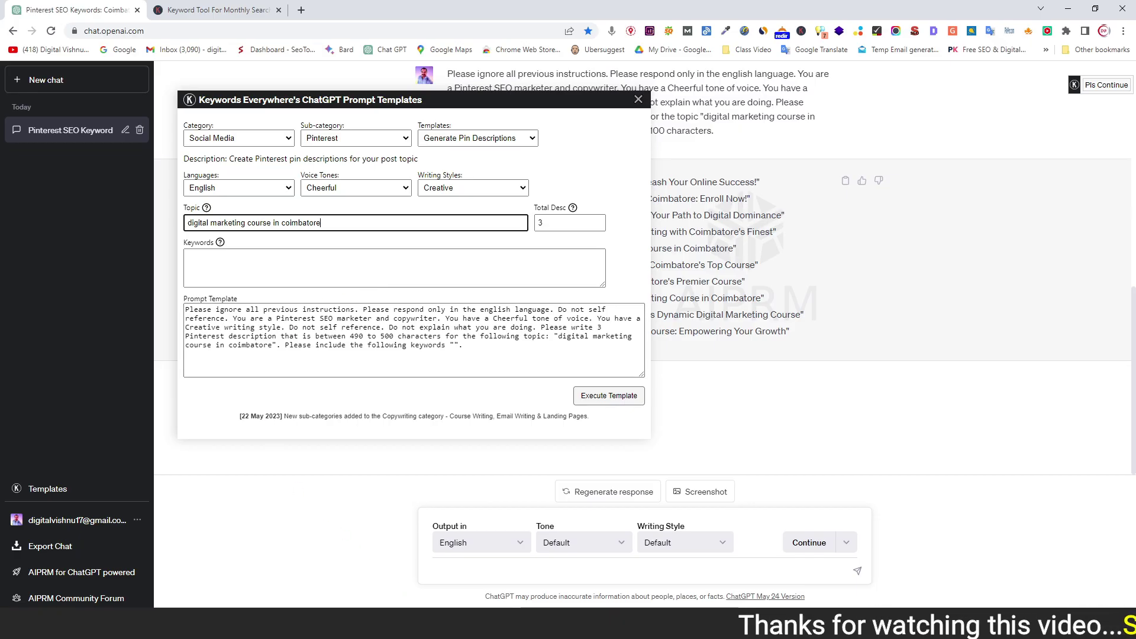
key("alt+Tab")
scroll(301, 323, "up", 3)
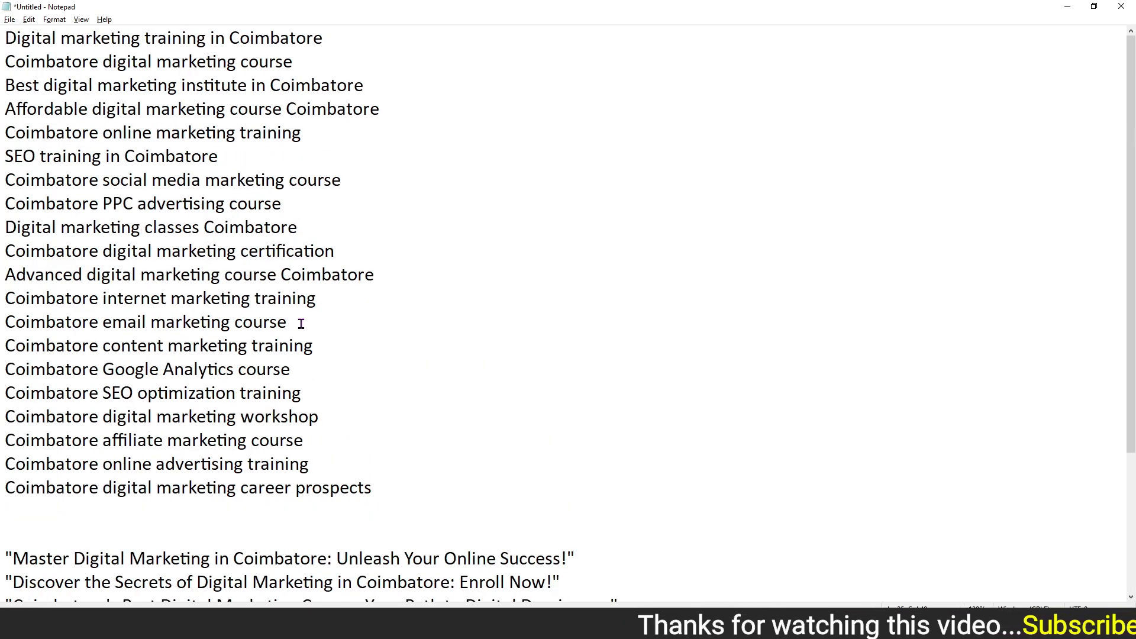
left_click_drag(6, 38, 388, 496)
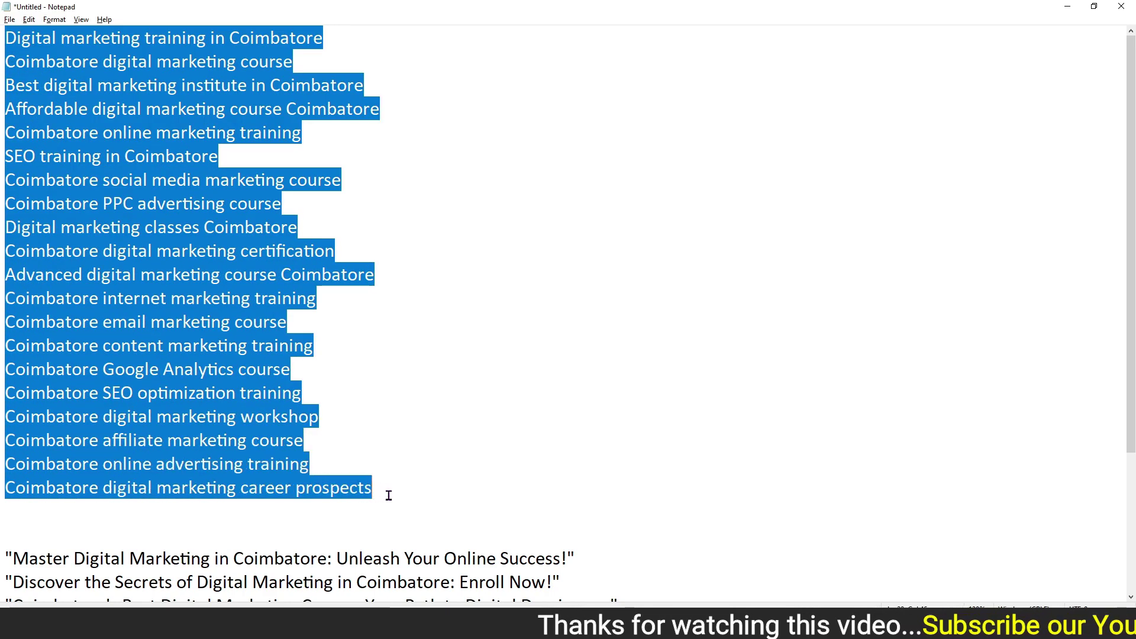
right_click(155, 129)
left_click(51, 166)
key("alt+Tab")
left_click(297, 279)
key("ctrl+v")
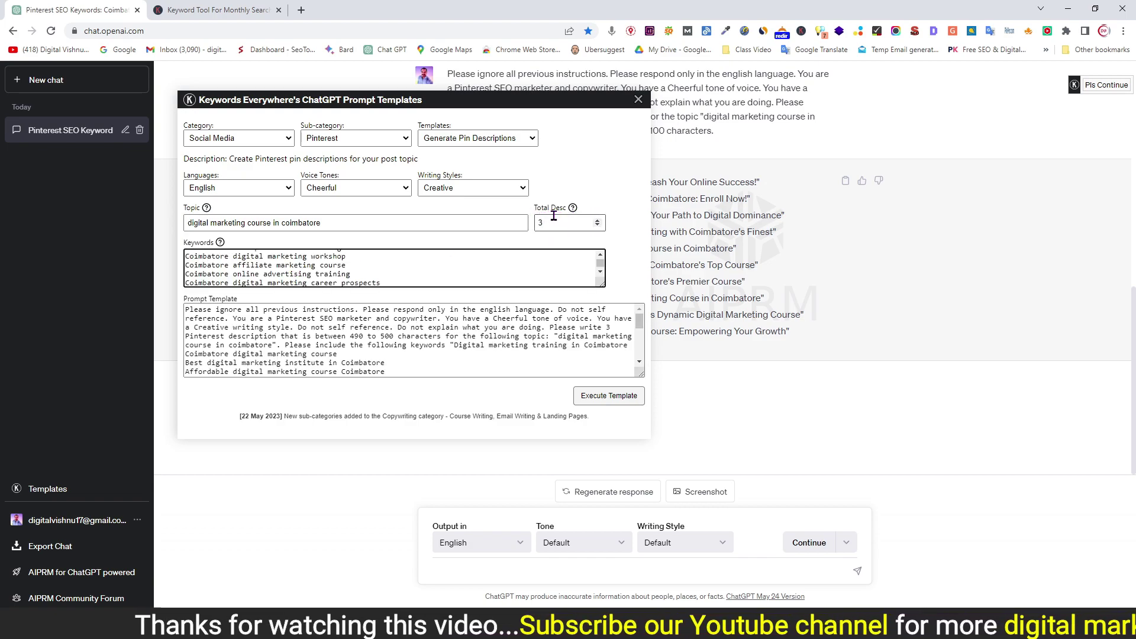
- Set the total descriptions to 10, highlight the 490 to 500 characters requirement in the prompt, and execute the template
left_click_drag(547, 220, 536, 222)
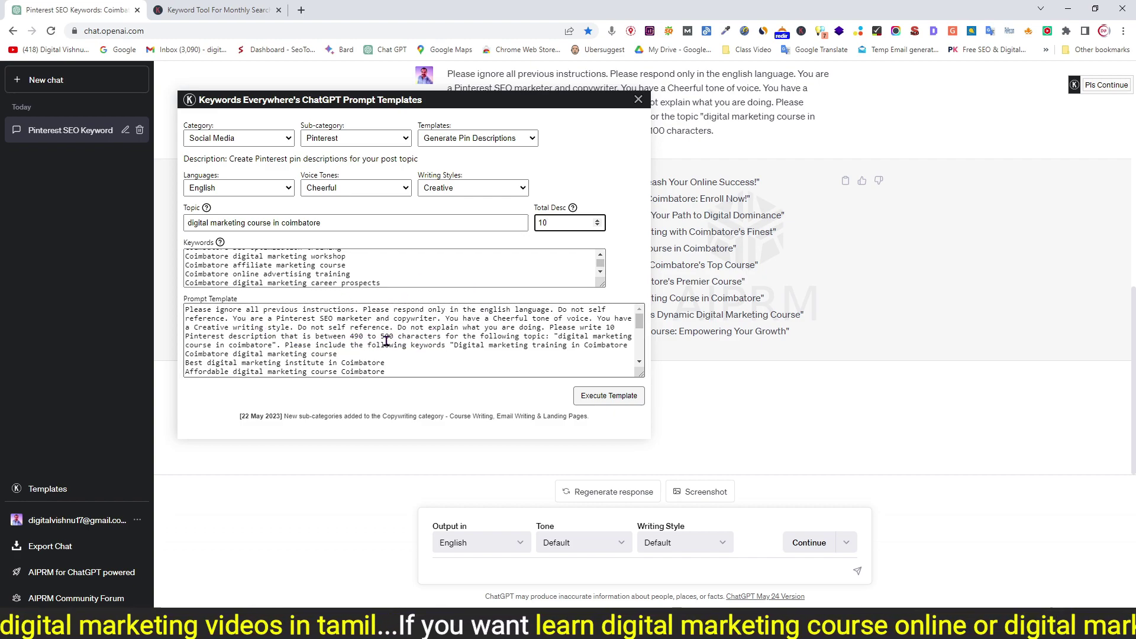
left_click_drag(351, 338, 444, 337)
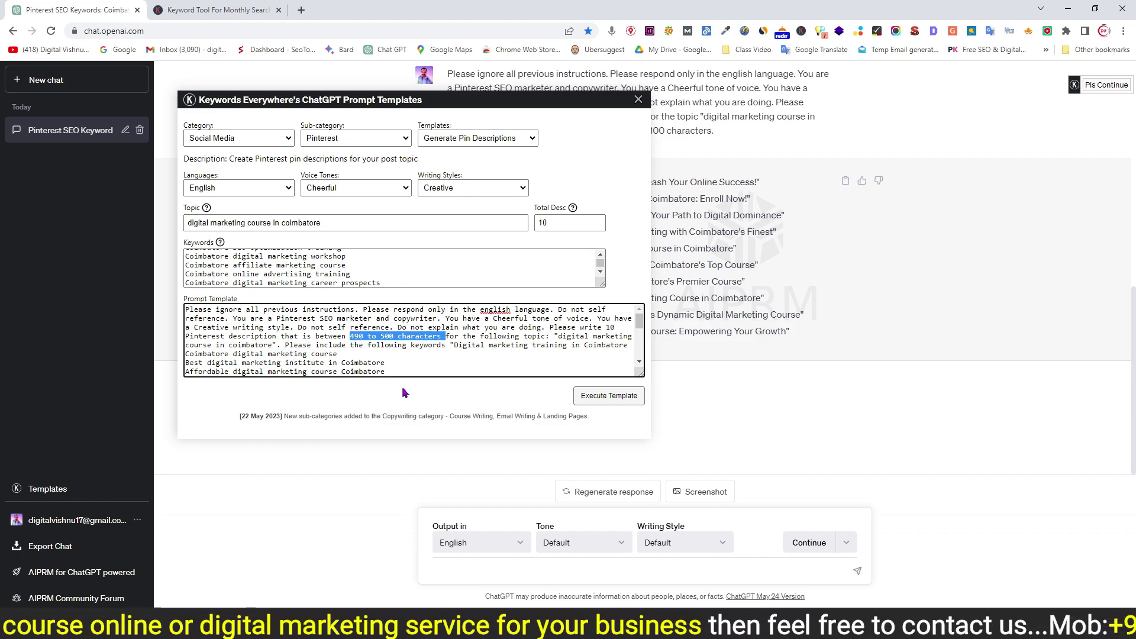
left_click(607, 402)
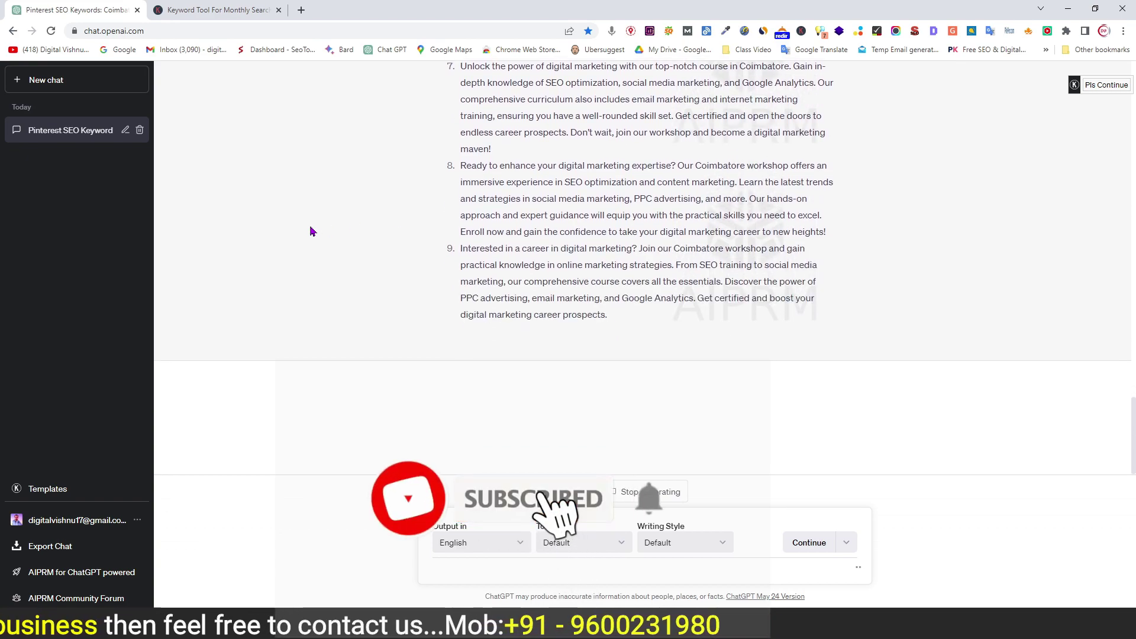
- Review the generated pin descriptions and the follow-up prompt options, highlight the first description, and return to the Untitled.txt notes
scroll(314, 231, "up", 3)
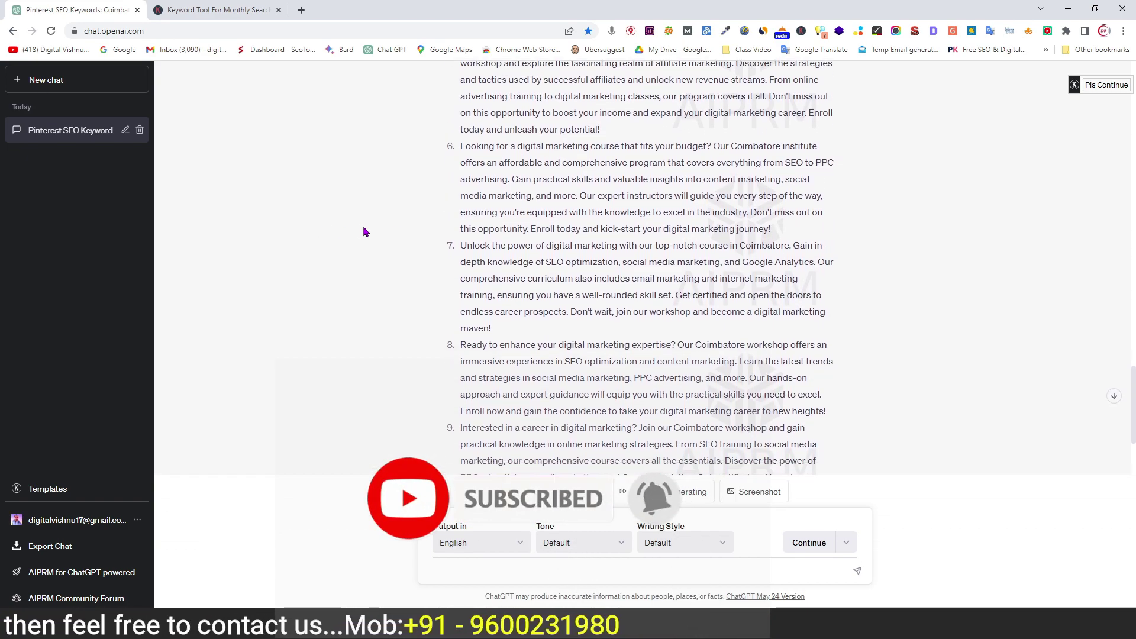
scroll(586, 355, "down", 3)
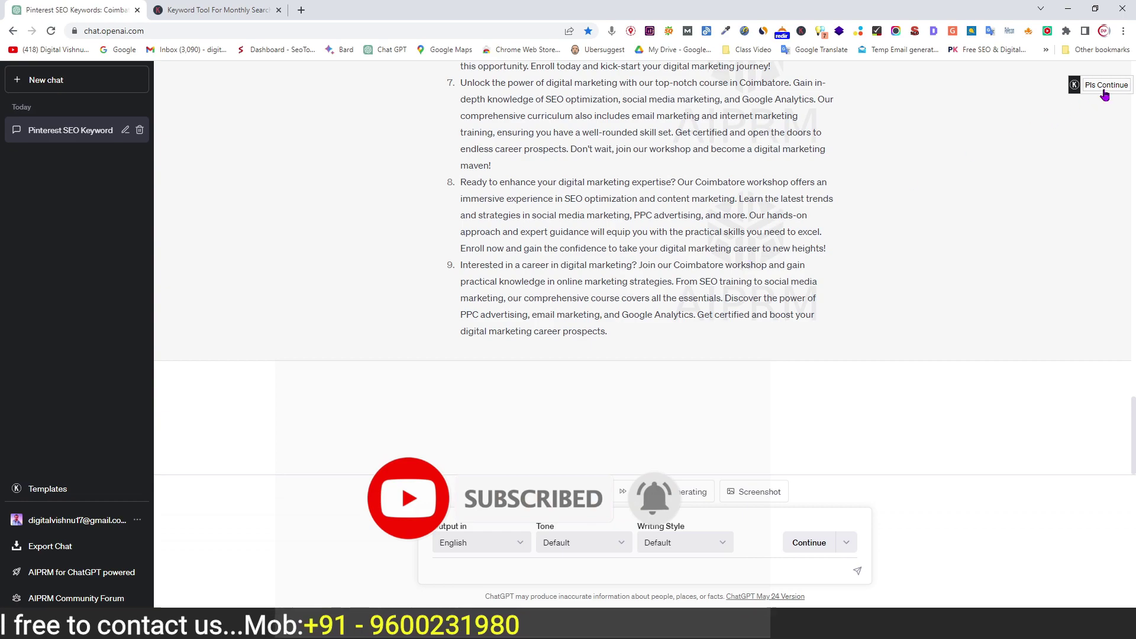
mouse_move(1107, 90)
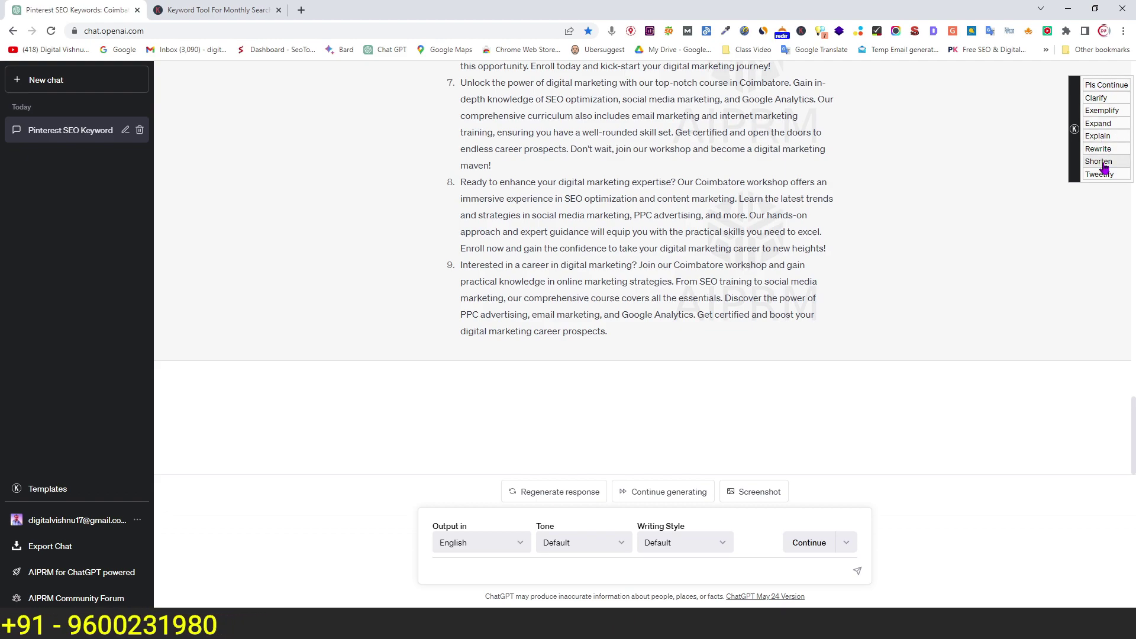
scroll(496, 306, "up", 4)
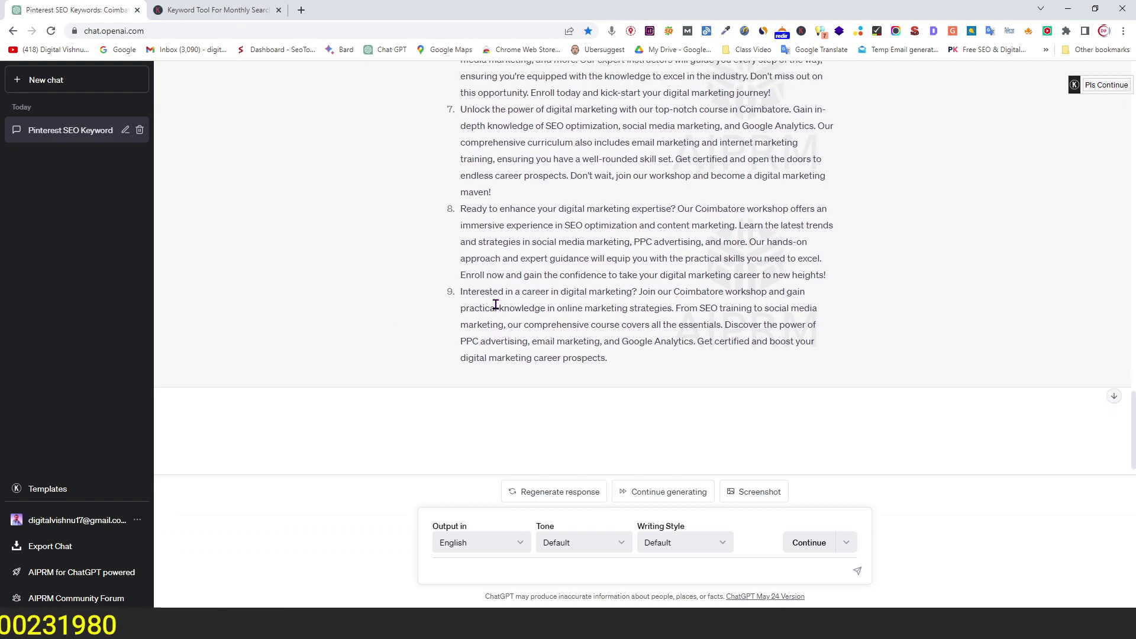
scroll(496, 306, "up", 8)
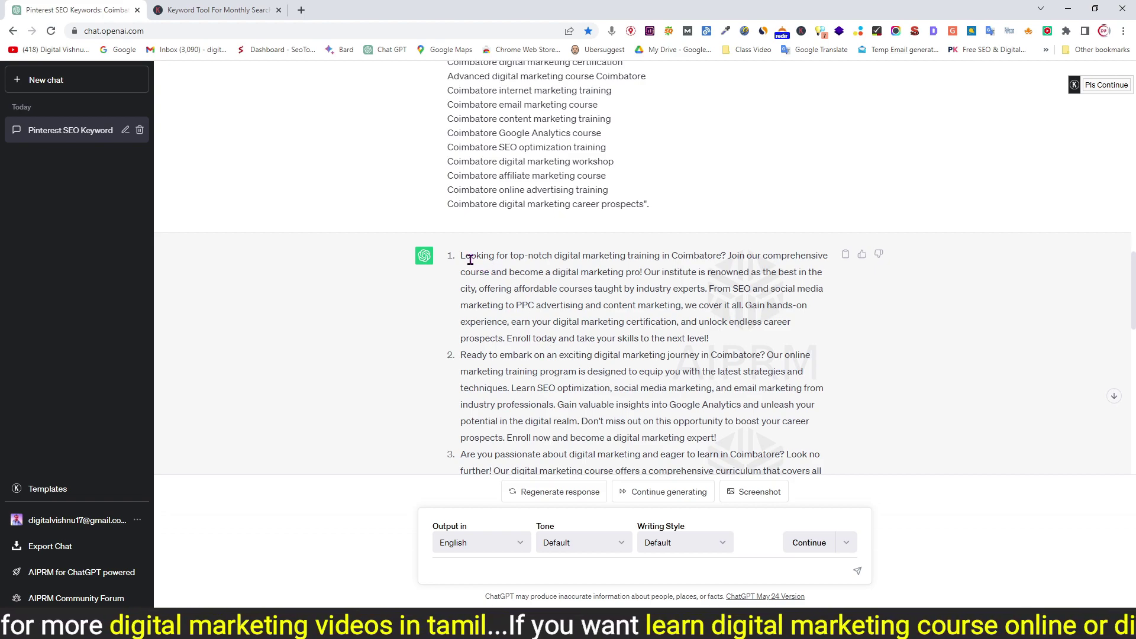
left_click_drag(460, 263, 723, 336)
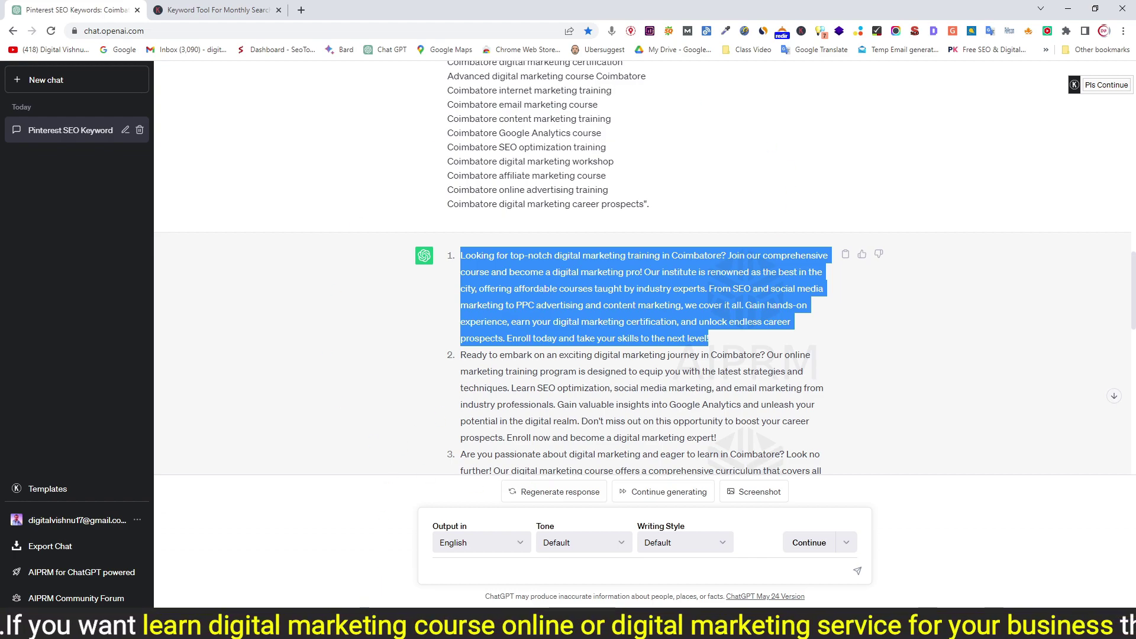
key("alt+Tab")
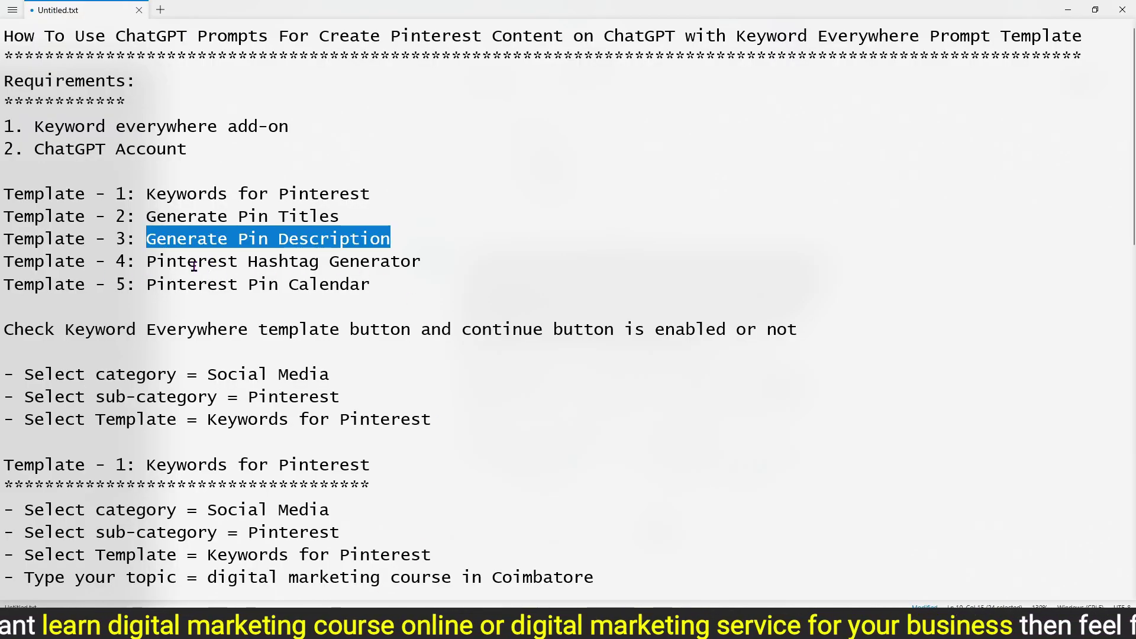
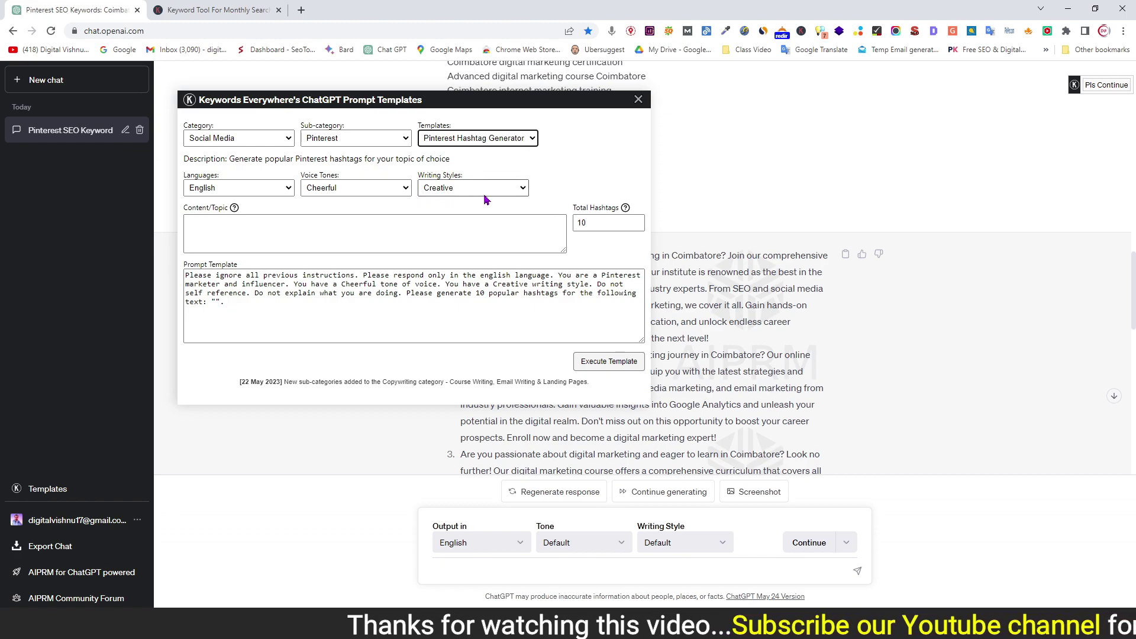
left_click(206, 218)
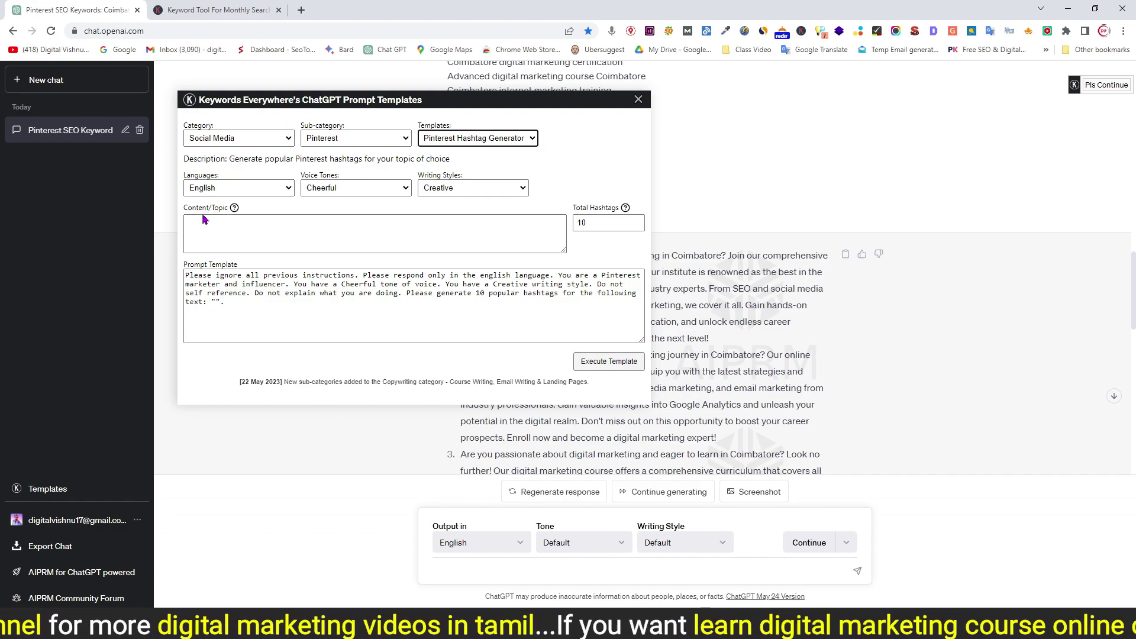
left_click(210, 236)
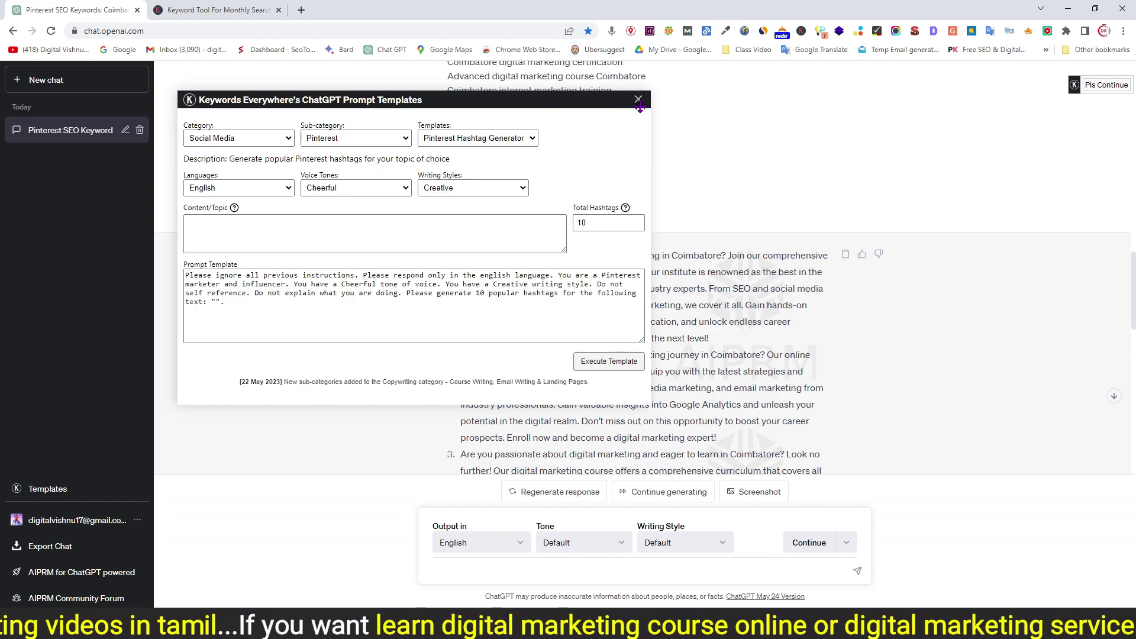
left_click(638, 99)
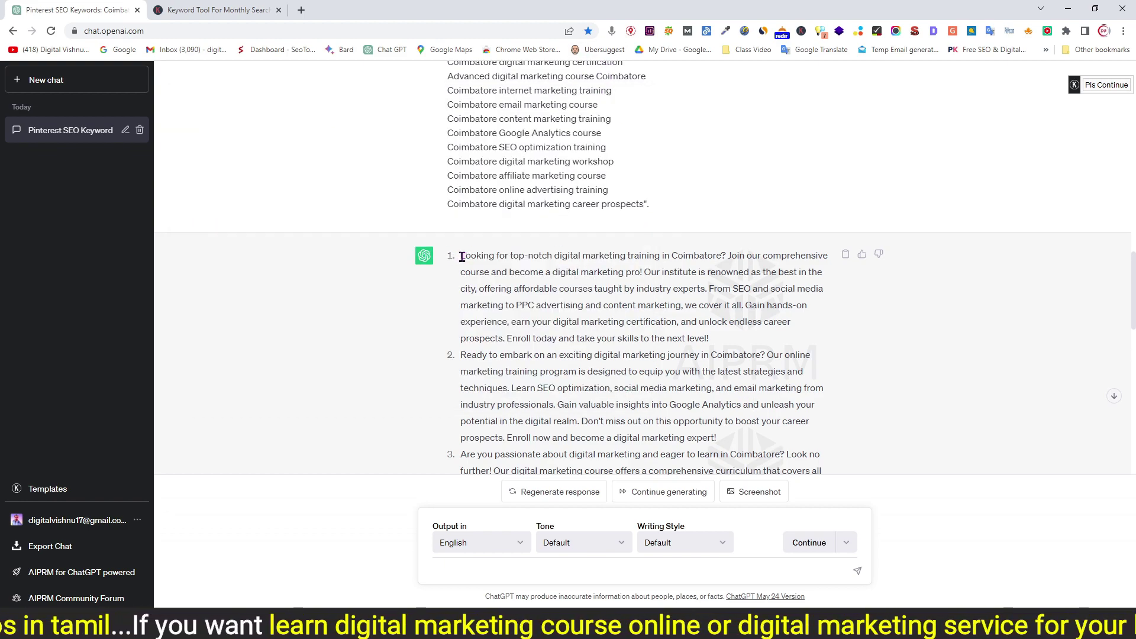
- Copy the first generated pin description from the ChatGPT response
left_click_drag(461, 256, 713, 348)
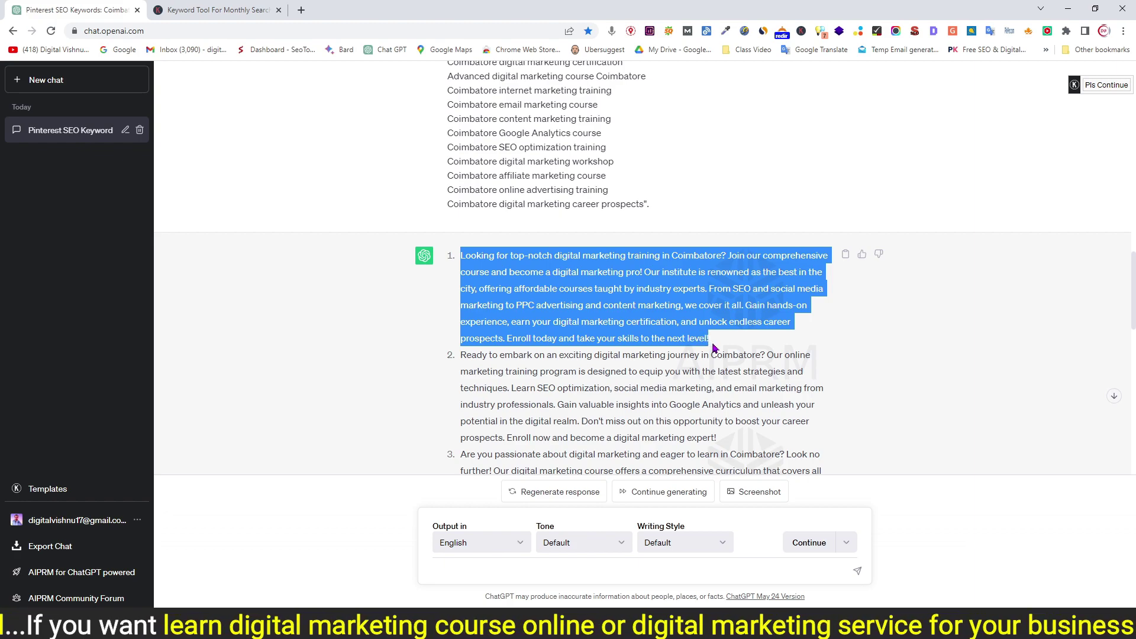
right_click(610, 272)
left_click(640, 283)
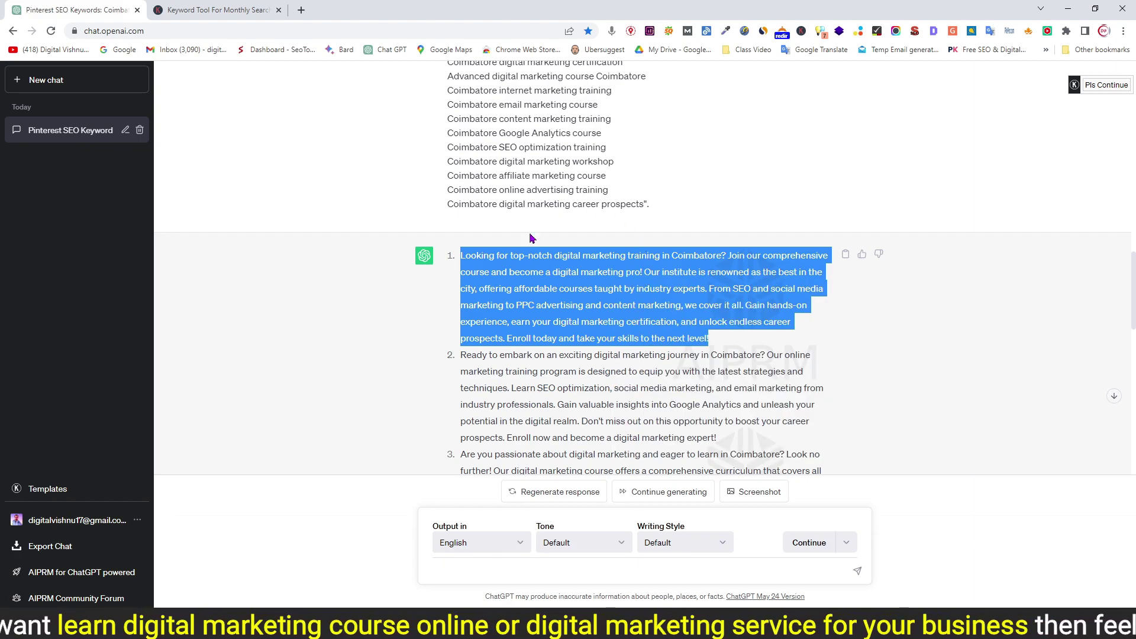
- Reopen the Pinterest Hashtag Generator template, paste the copied description as its content, and execute it for 10 hashtags
left_click(48, 488)
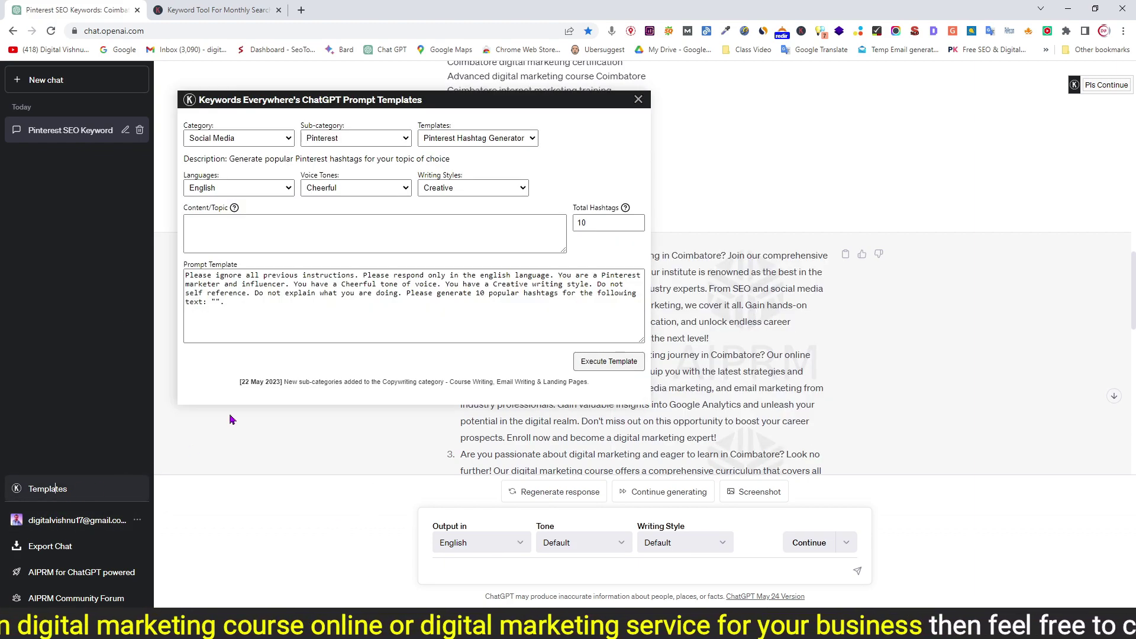
left_click(206, 223)
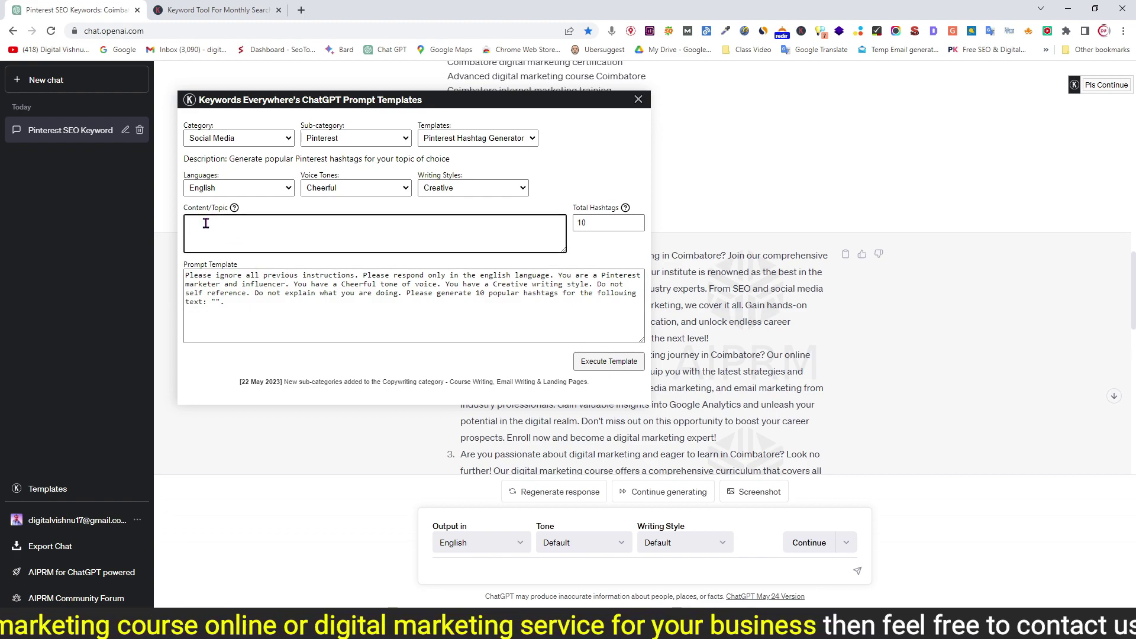
key("ctrl+v")
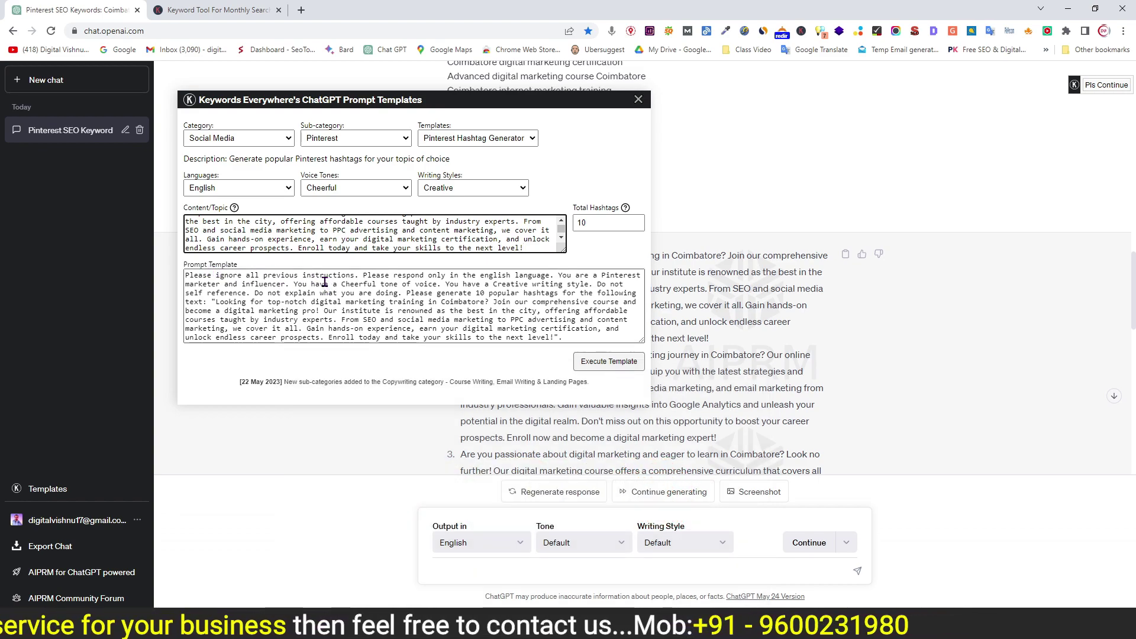
left_click_drag(325, 284, 474, 326)
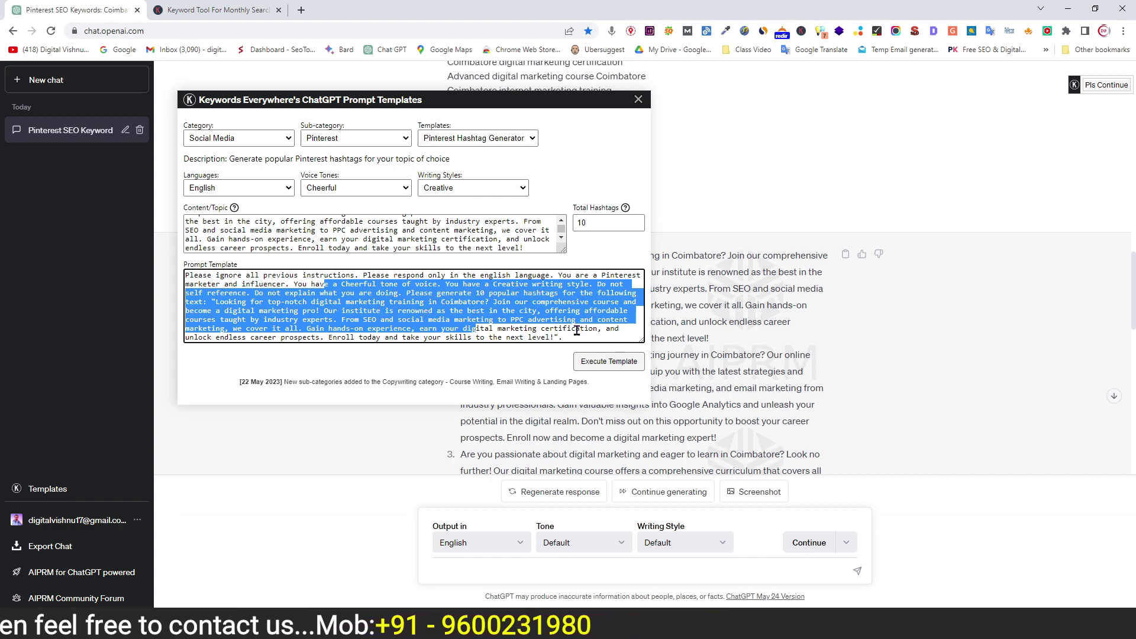
left_click(602, 364)
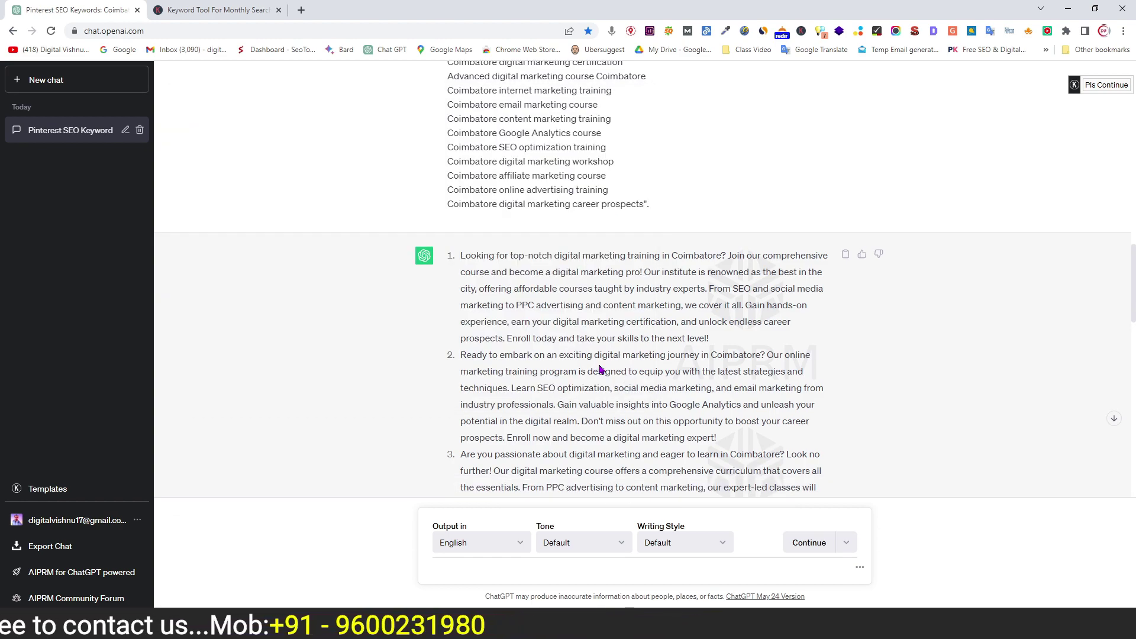
- Review the generated hashtags in the ChatGPT response and highlight the Pinterest Pin Calendar template name in the Untitled.txt notes
scroll(793, 350, "down", 4)
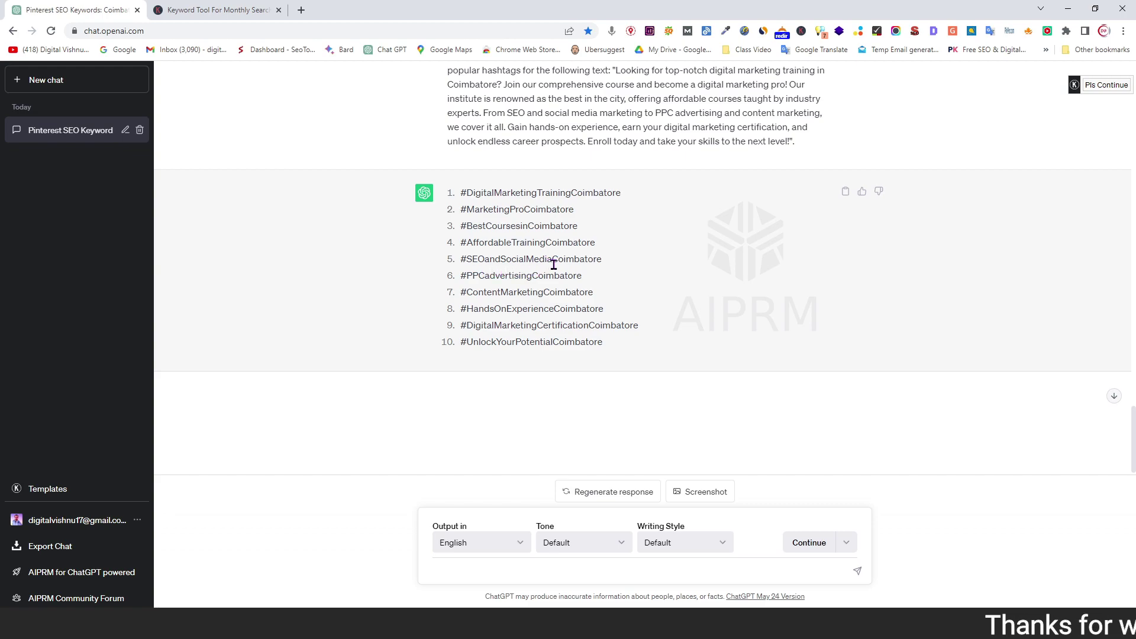
left_click_drag(495, 192, 512, 322)
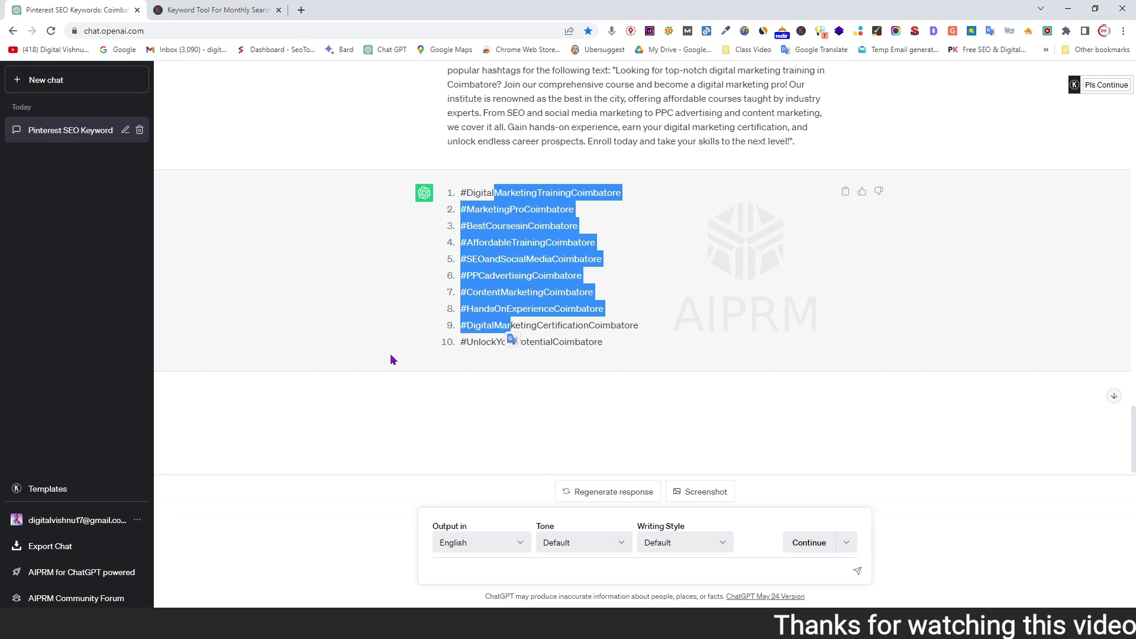
key("alt+Tab")
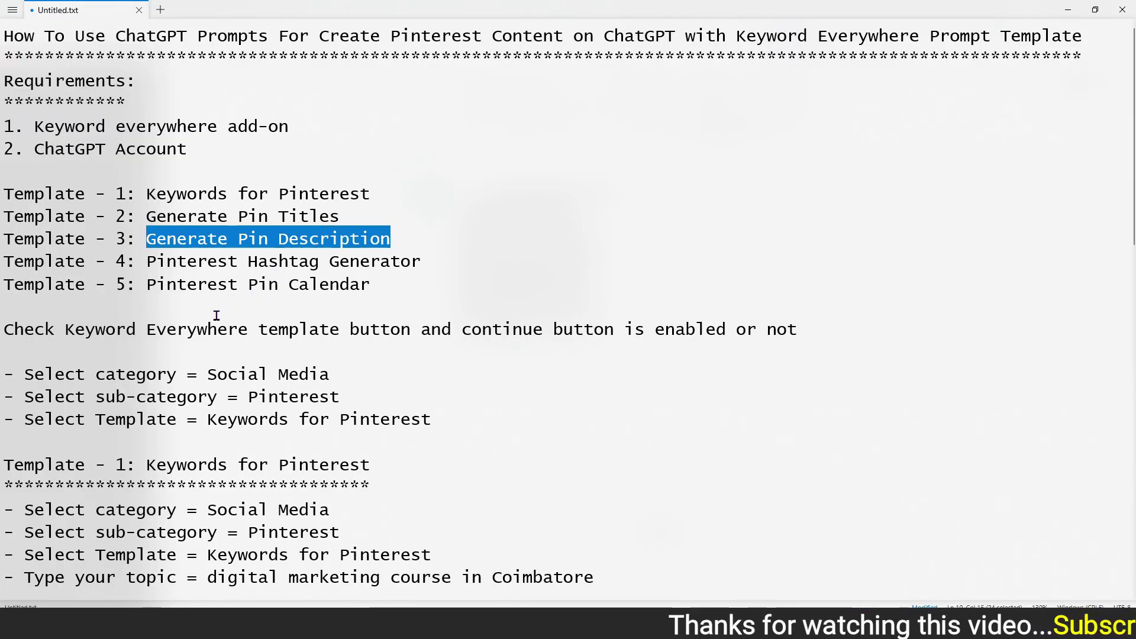
left_click(152, 285)
left_click_drag(153, 286, 347, 288)
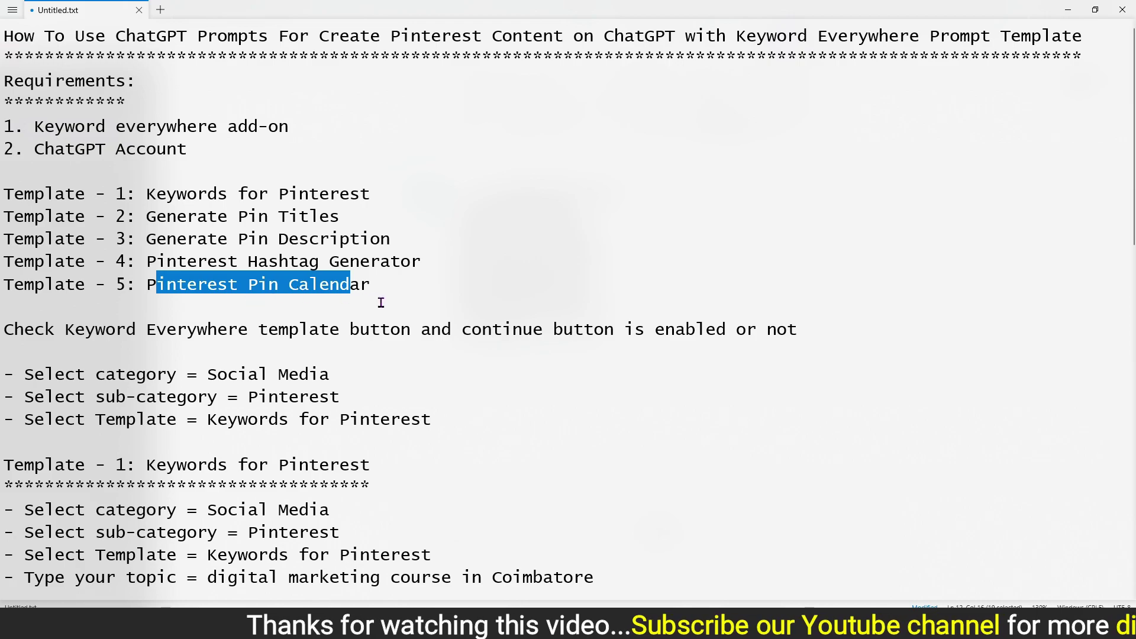
left_click(423, 293)
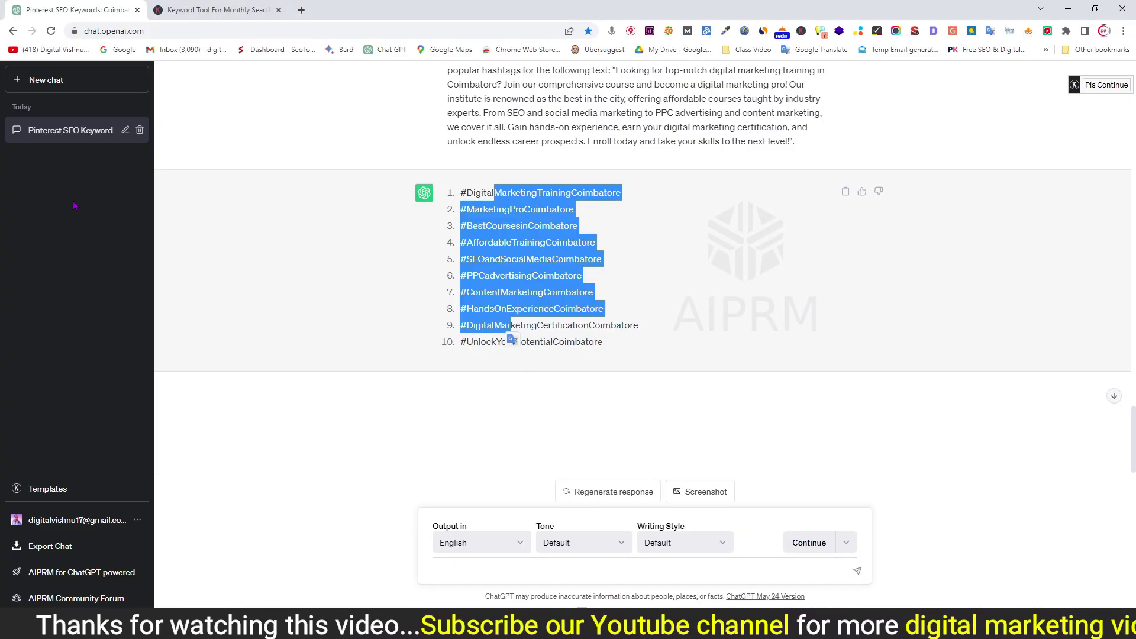
- Return to ChatGPT, open the Keywords Everywhere prompt templates and select the Pinterest Pin Calendar template
left_click(49, 489)
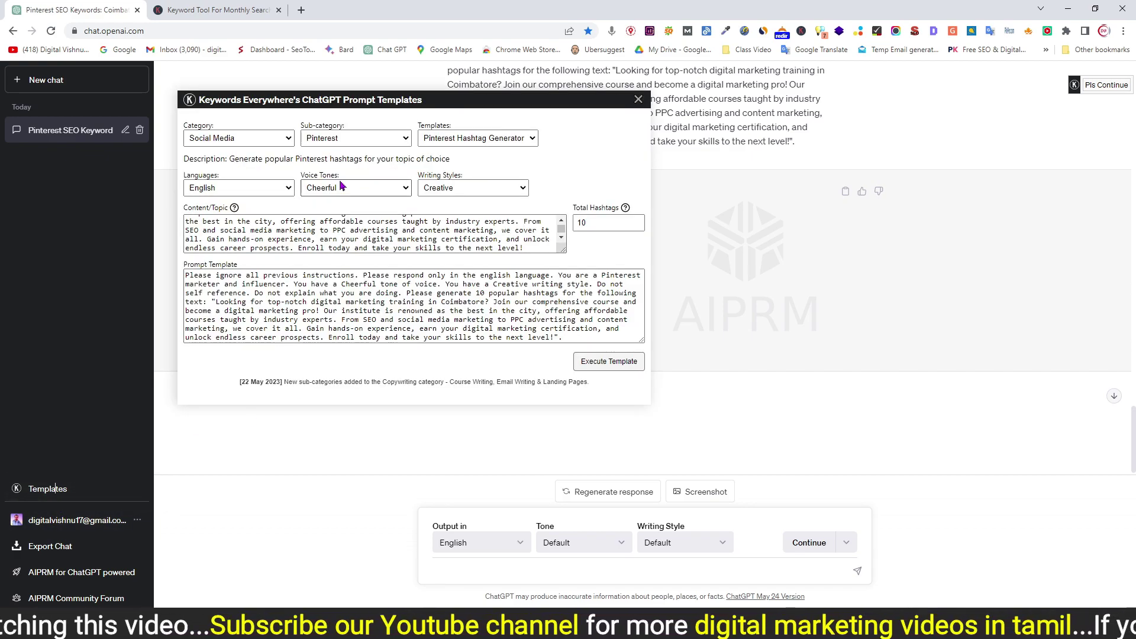
left_click(450, 140)
left_click(461, 201)
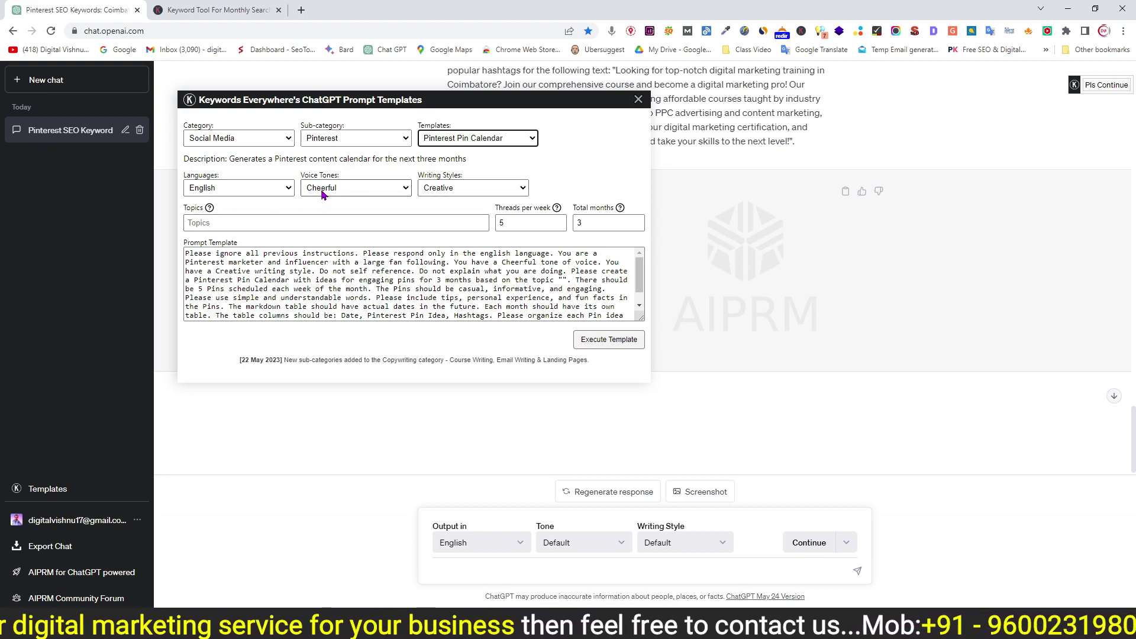
- Set the pin calendar topic to "digital marketing course in coimbatore", check the prompt text, and execute the template
left_click(200, 221)
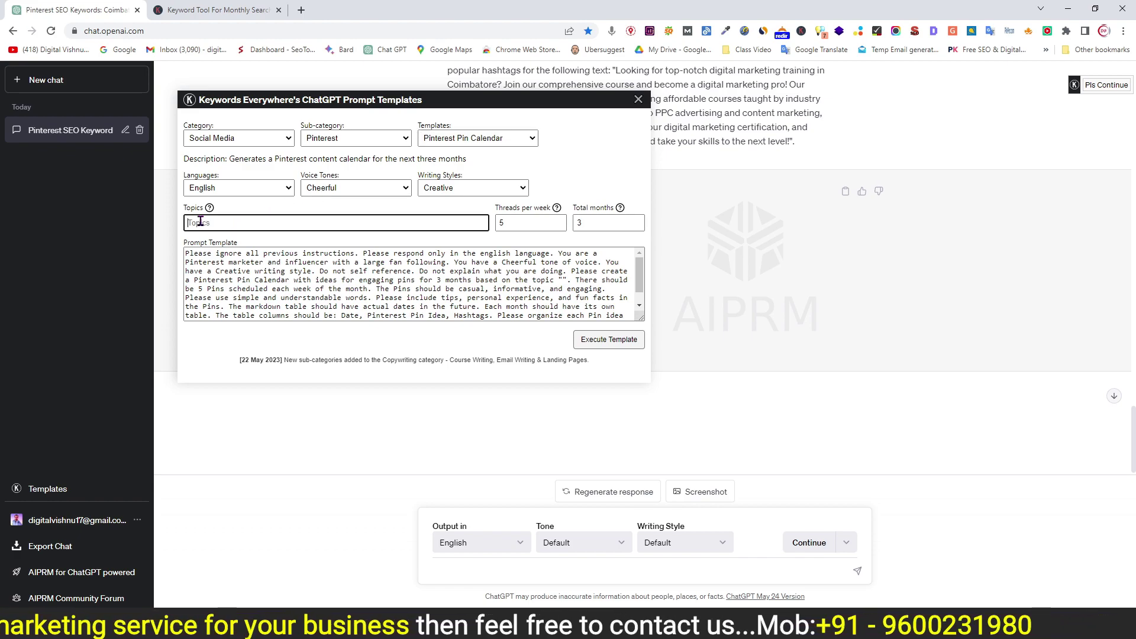
type("dig")
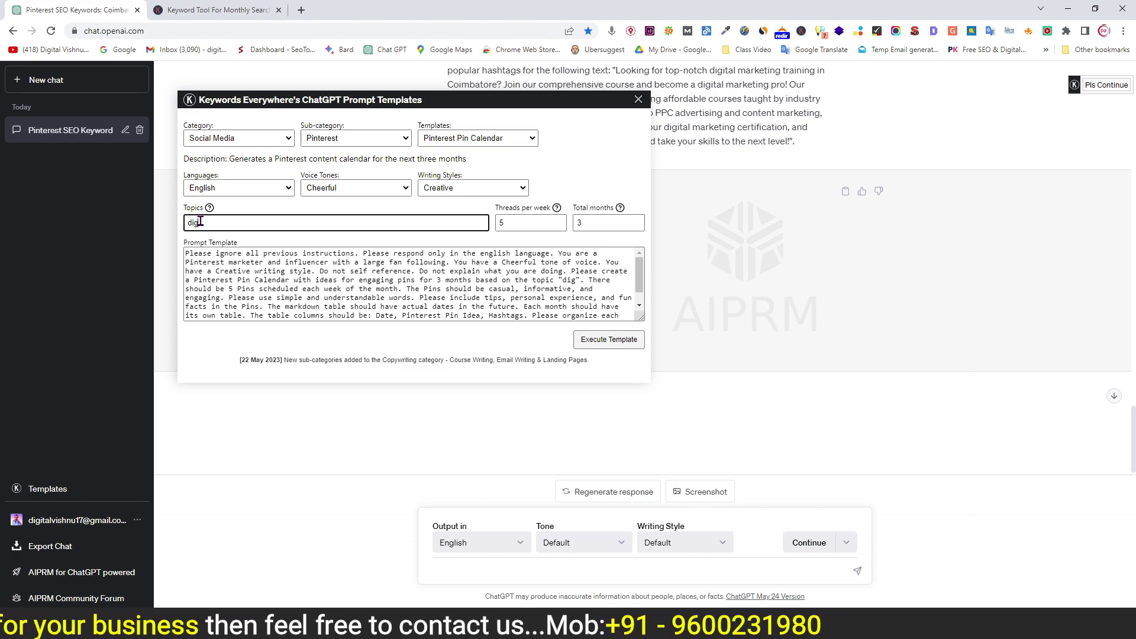
type("ital mark")
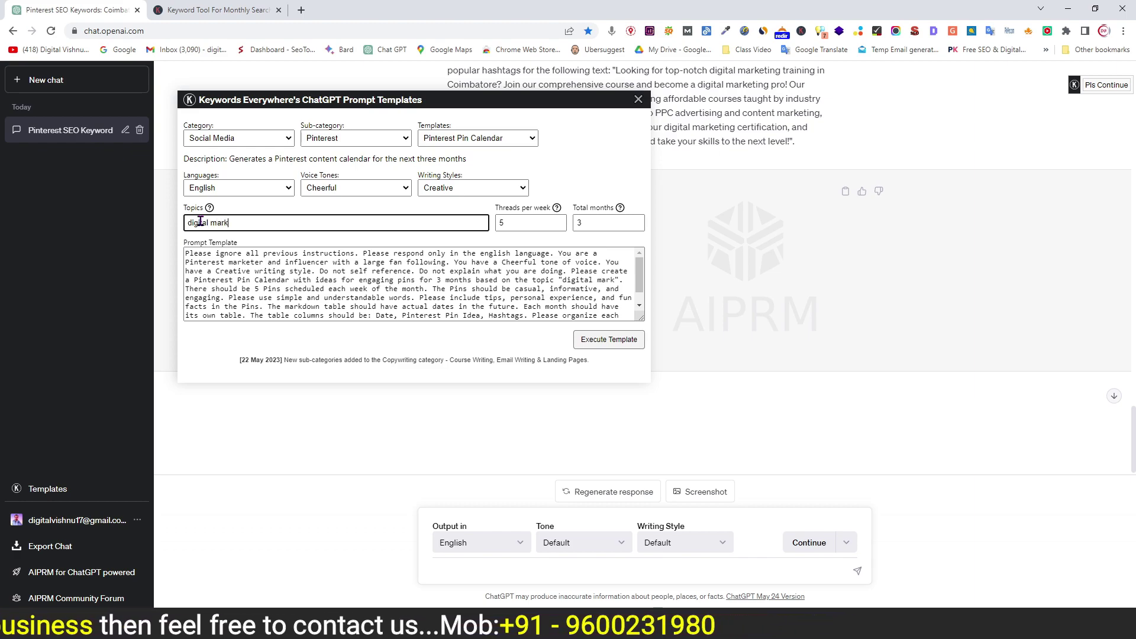
type("eting cou")
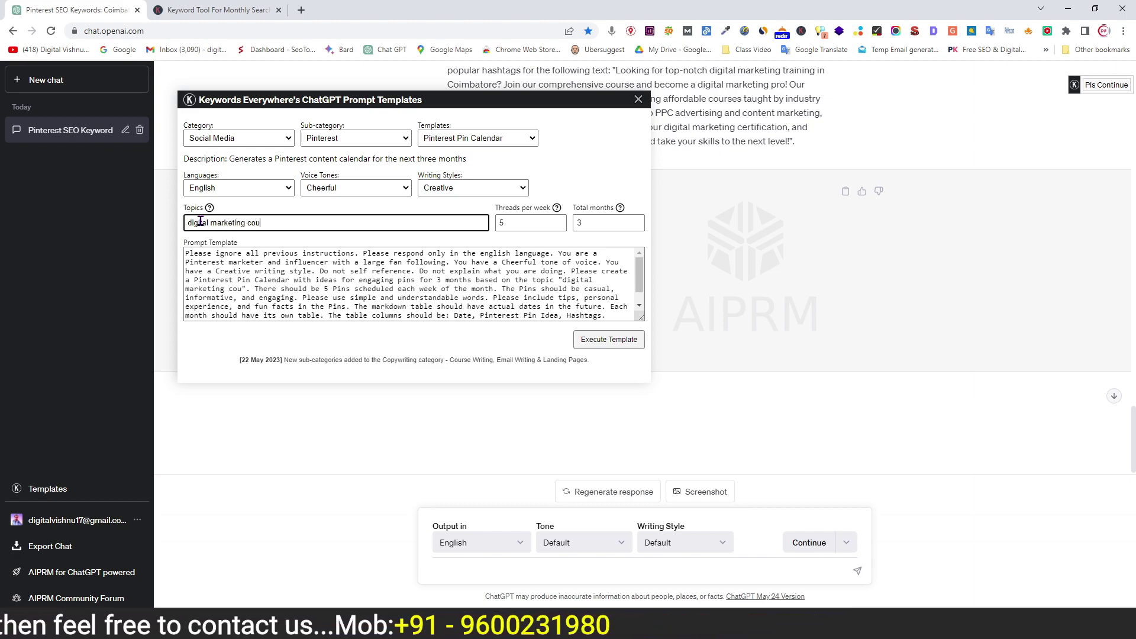
type("rse in co")
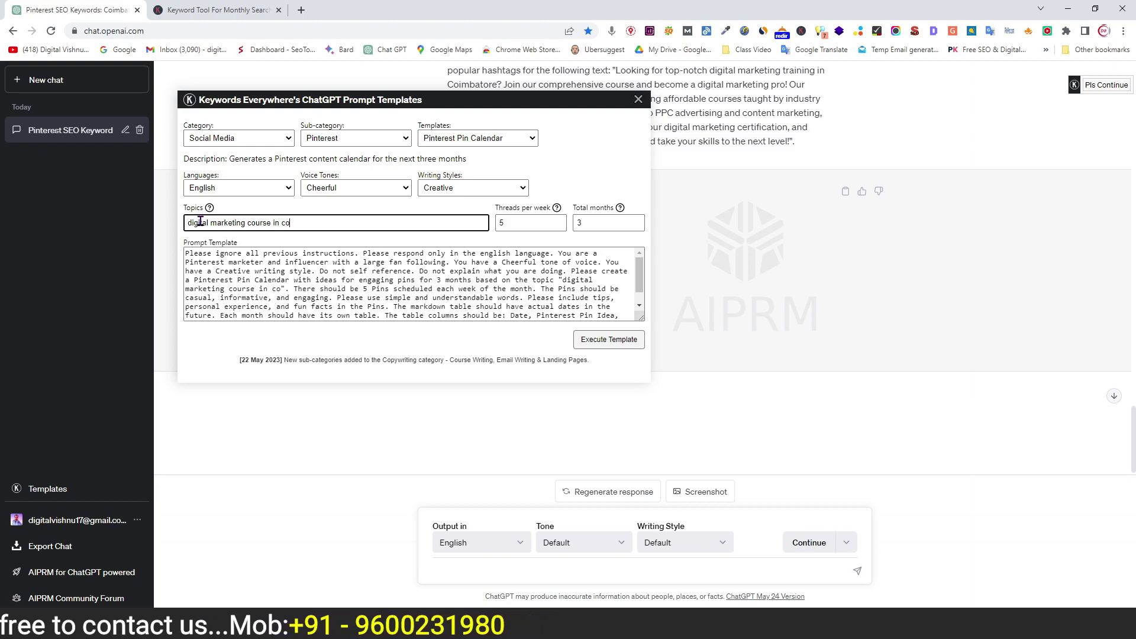
type("imbatore")
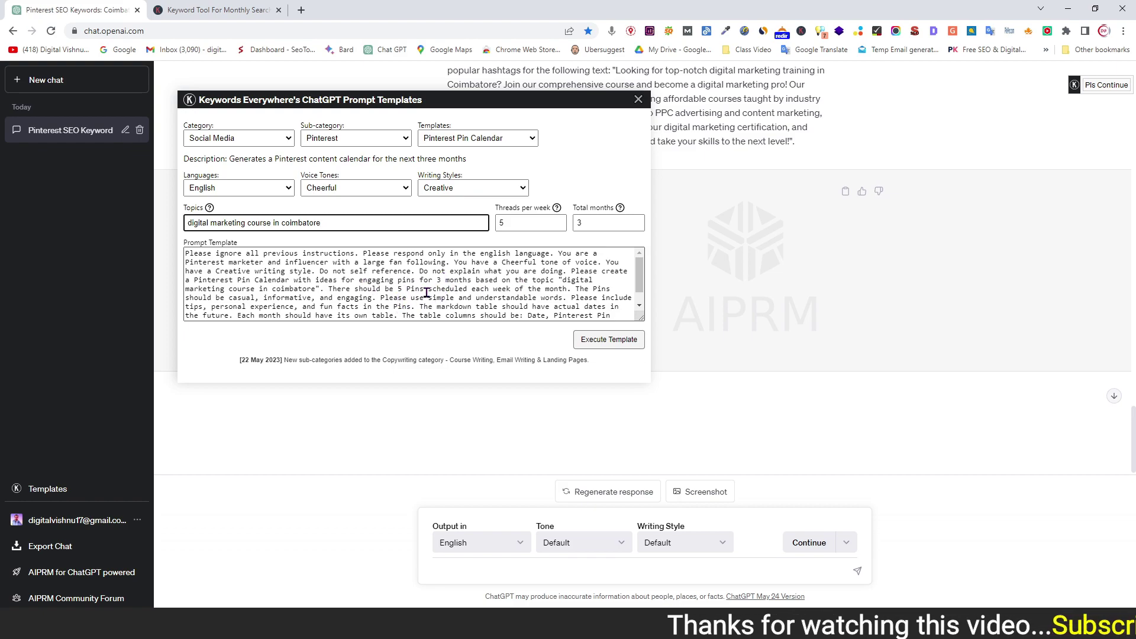
scroll(406, 260, "down", 2)
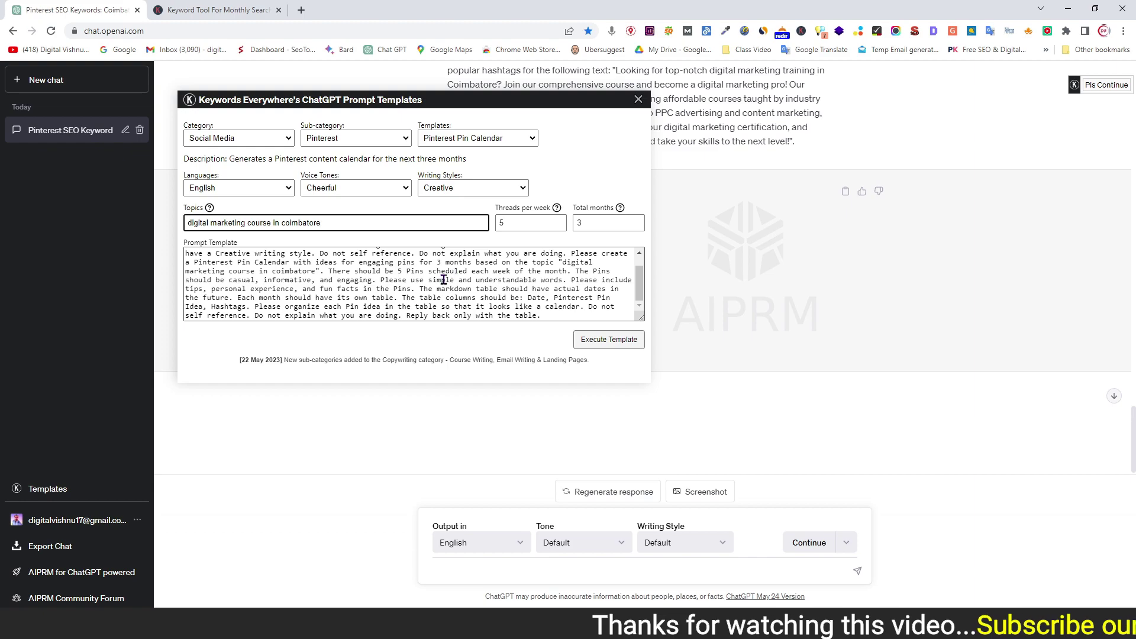
left_click(600, 341)
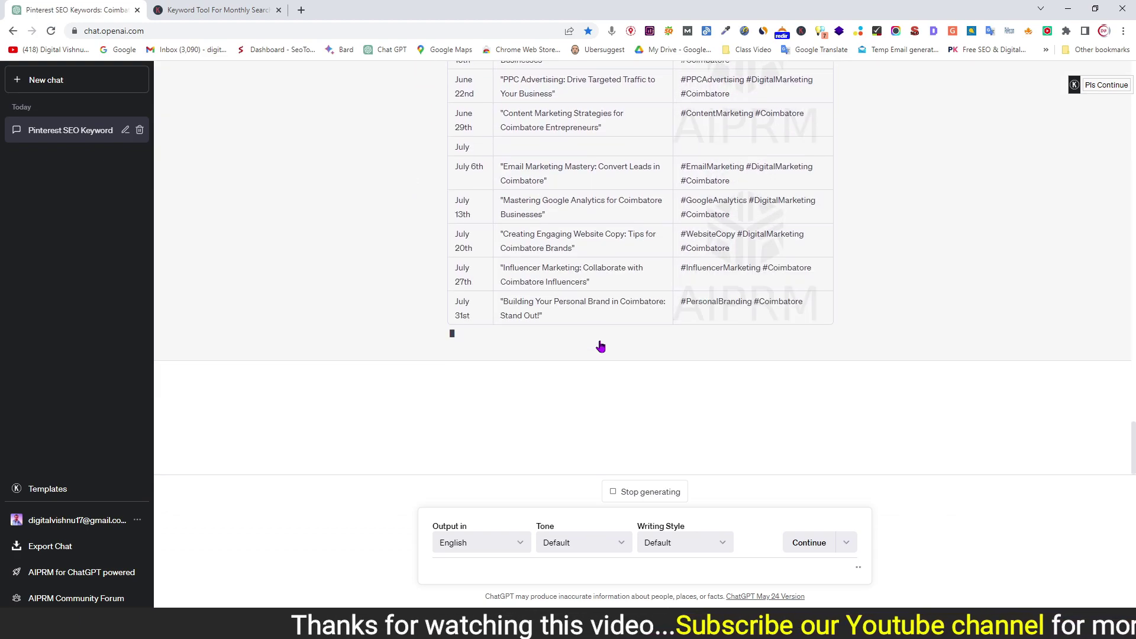
- Review the dates, pin ideas and hashtags in the generated pin calendar table, and return to the Untitled.txt notes
scroll(403, 335, "up", 2)
scroll(395, 335, "up", 2)
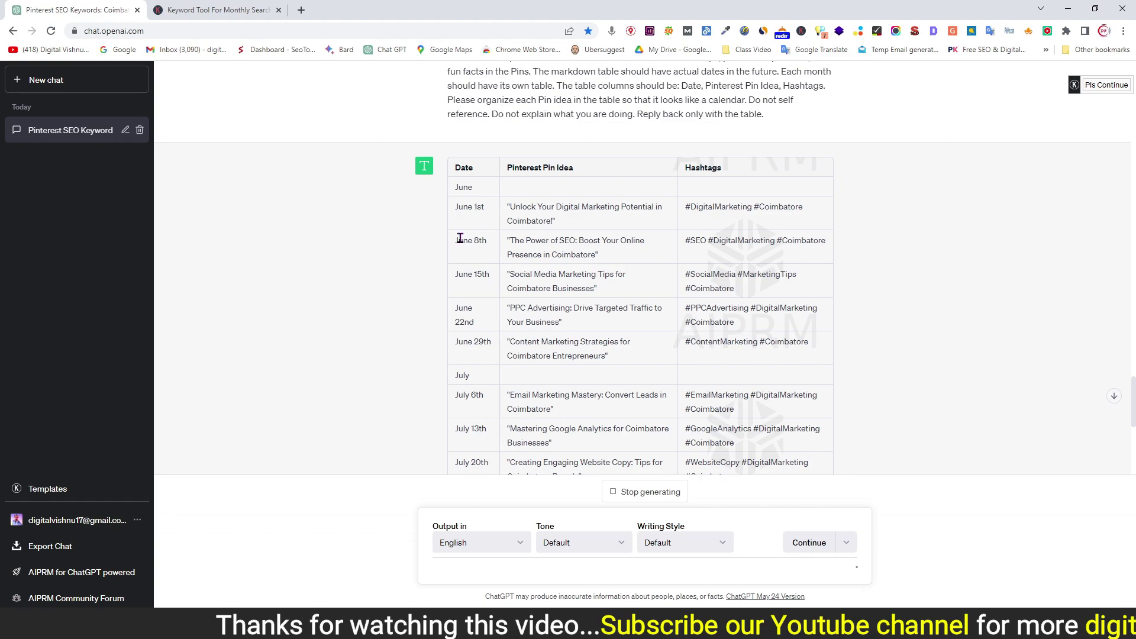
scroll(358, 326, "down", 5)
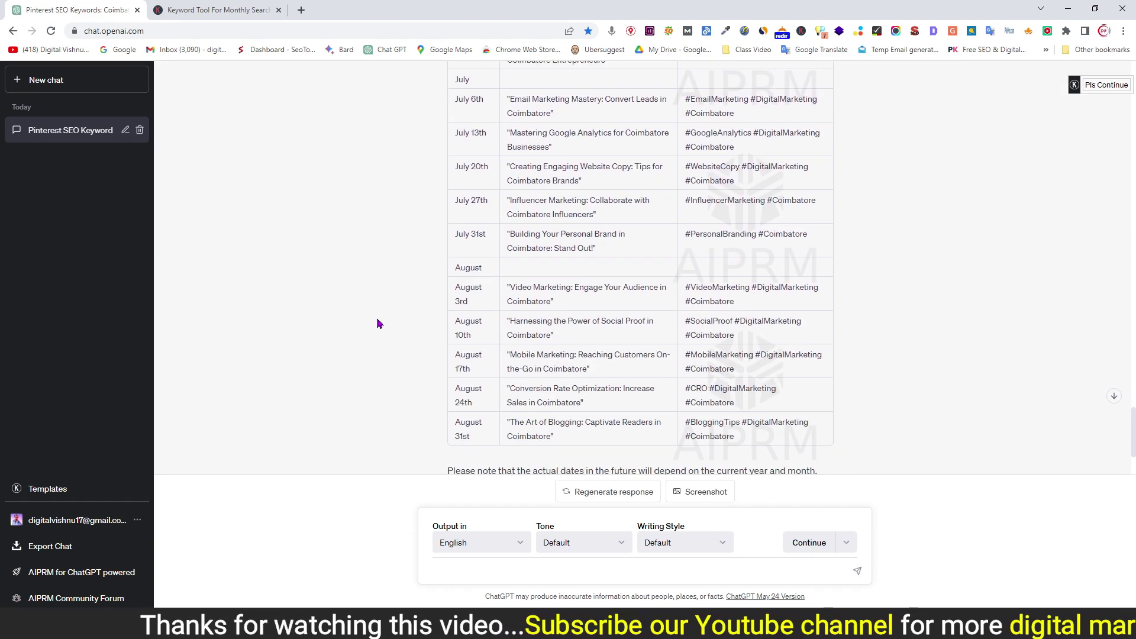
scroll(356, 342, "up", 4)
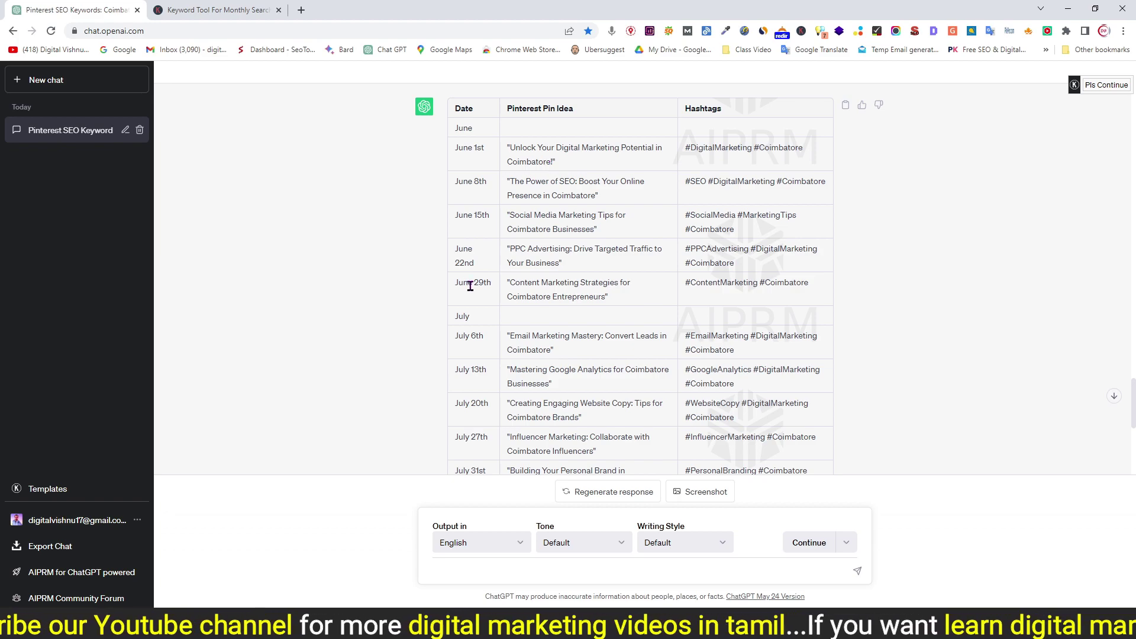
key("alt+Tab")
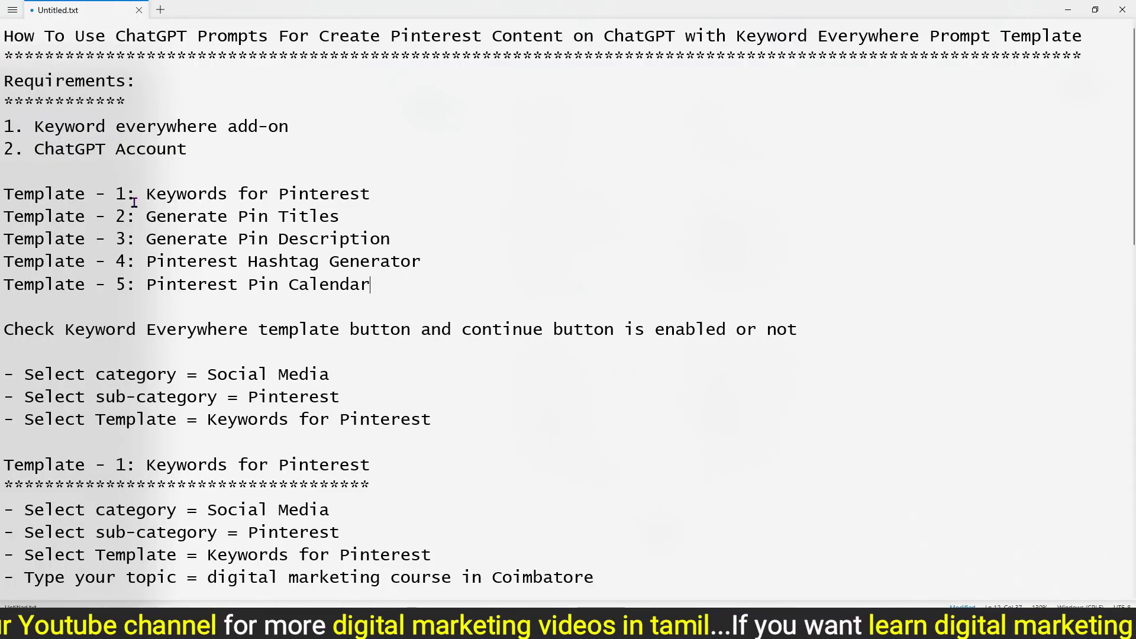